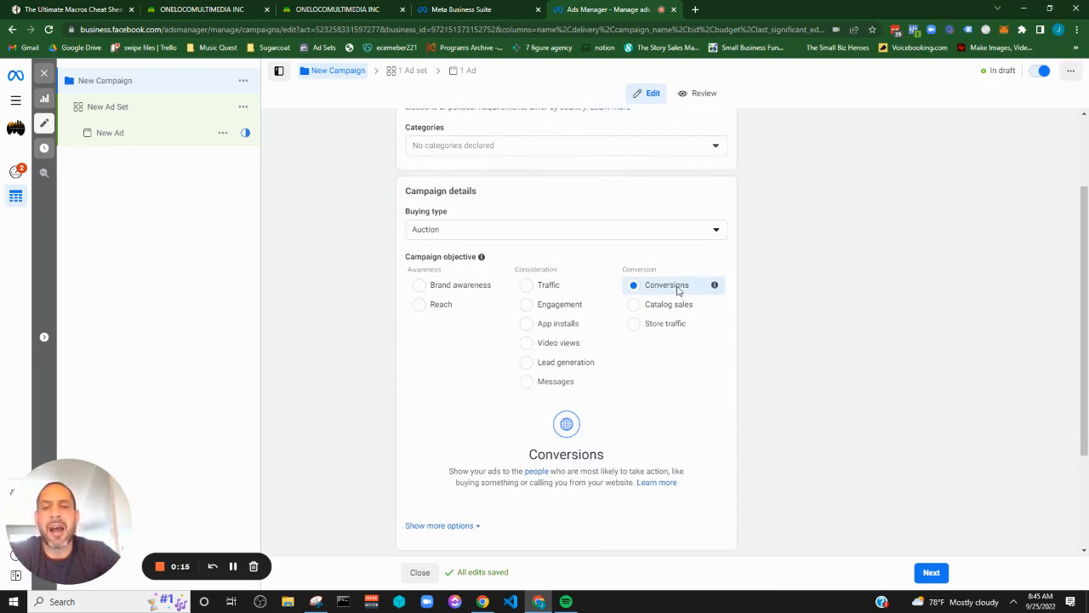
# Turn on Advantage Campaign Budget and set the campaign budget type to Lifetime Budget
pyautogui.scroll(-3, 784, 335)
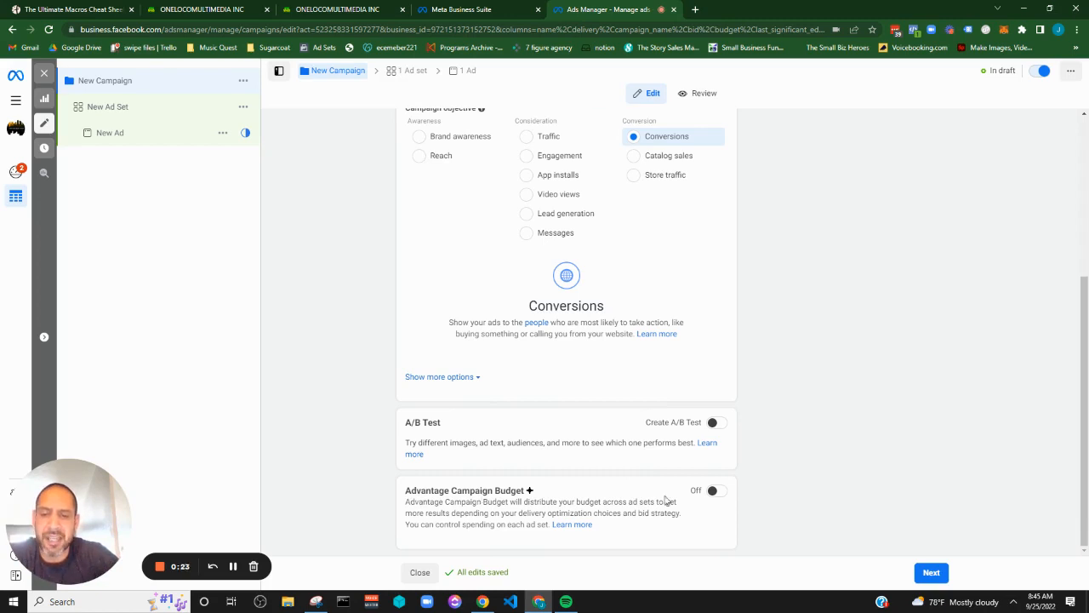
pyautogui.click(713, 491)
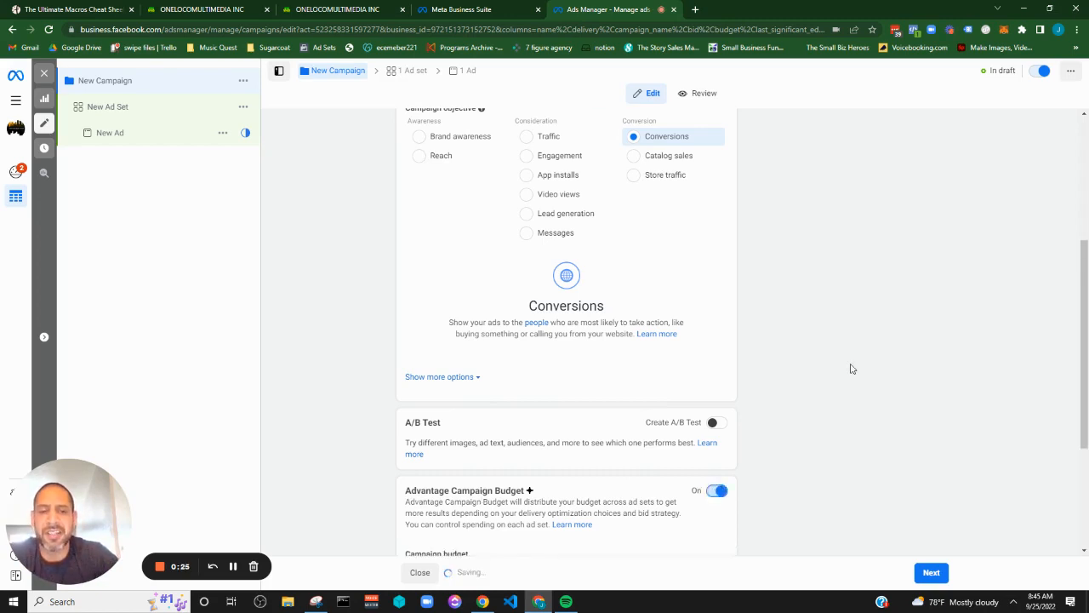
pyautogui.scroll(-3, 852, 369)
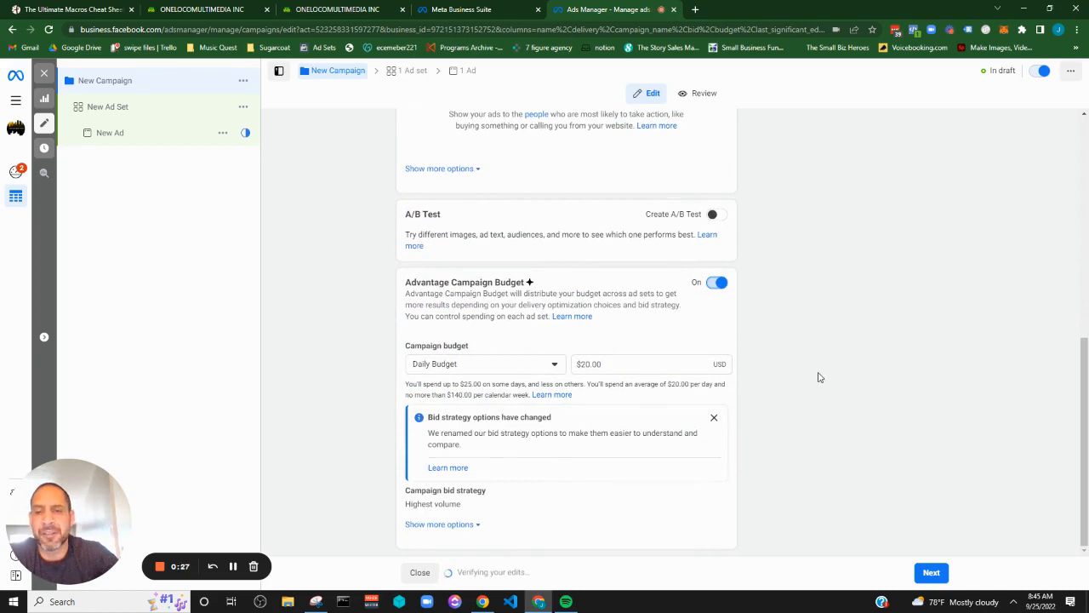
pyautogui.click(527, 364)
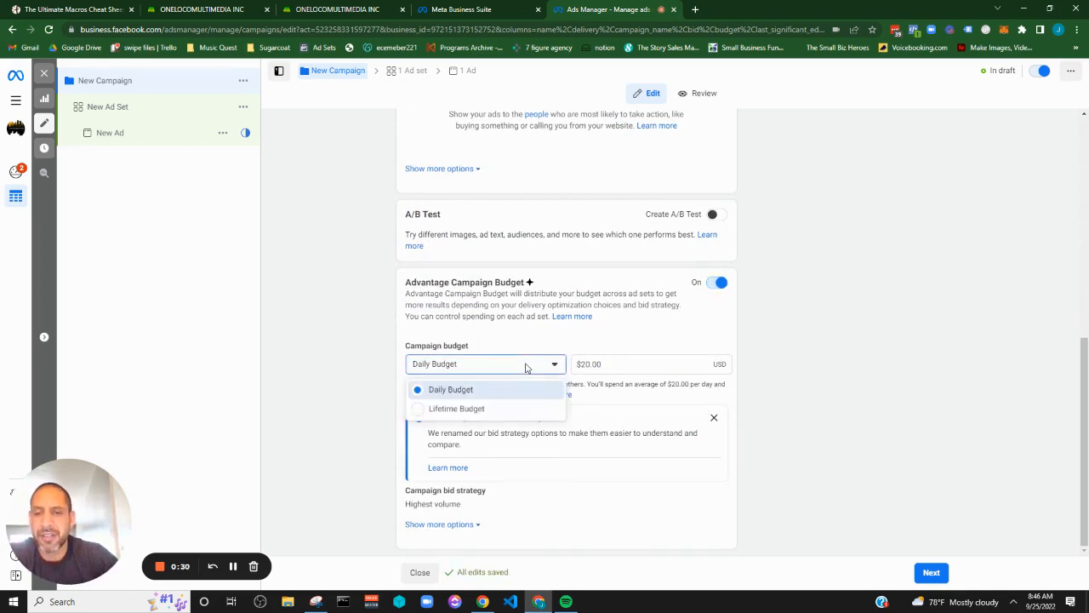
pyautogui.click(507, 410)
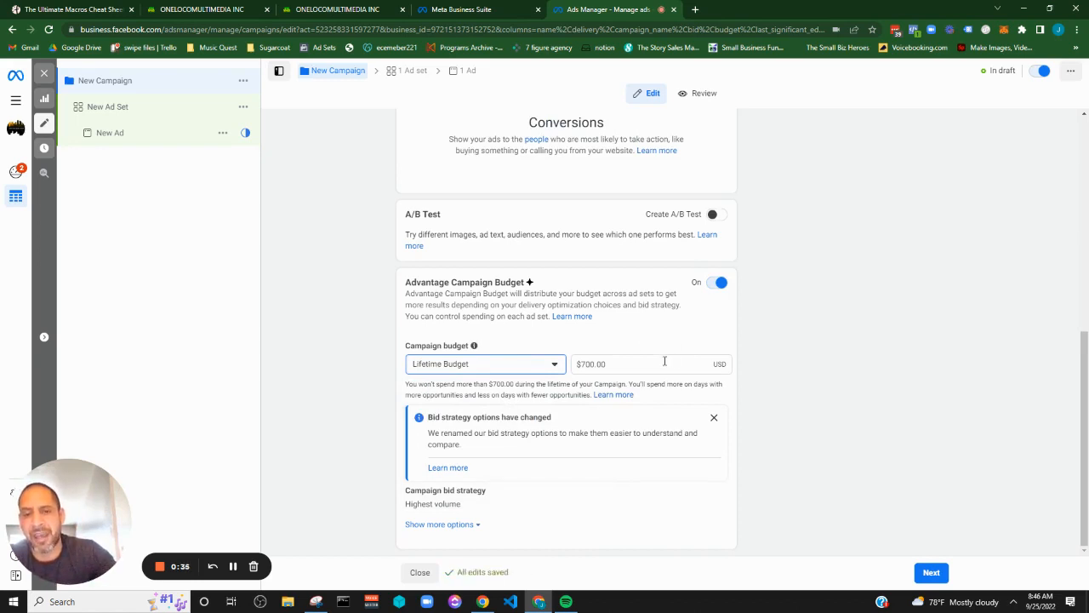
# Set the campaign's lifetime budget amount to $900
pyautogui.click(664, 360)
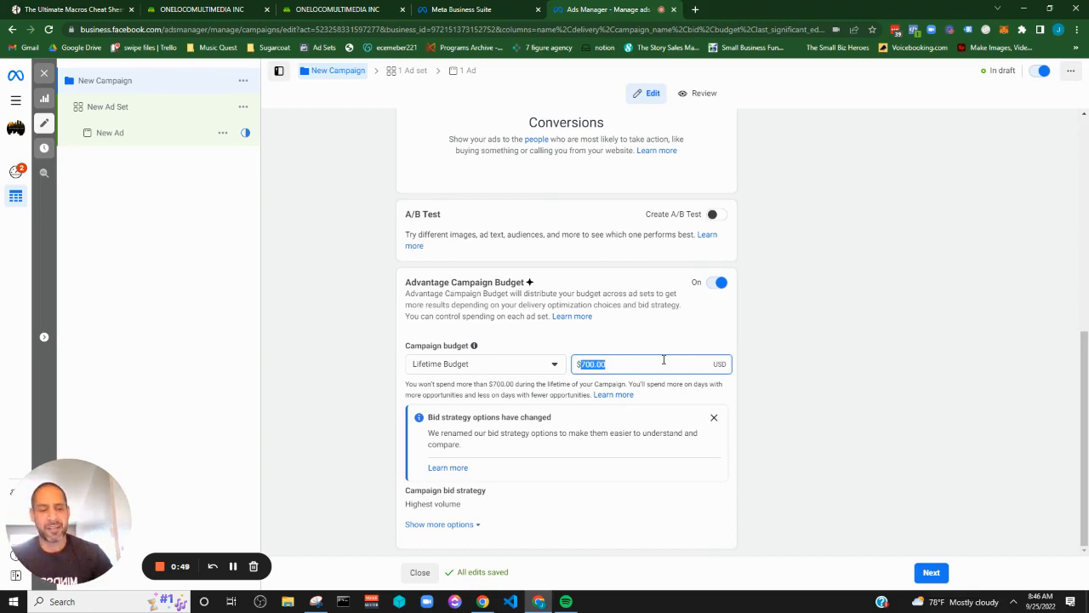
pyautogui.write('900')
pyautogui.click(663, 333)
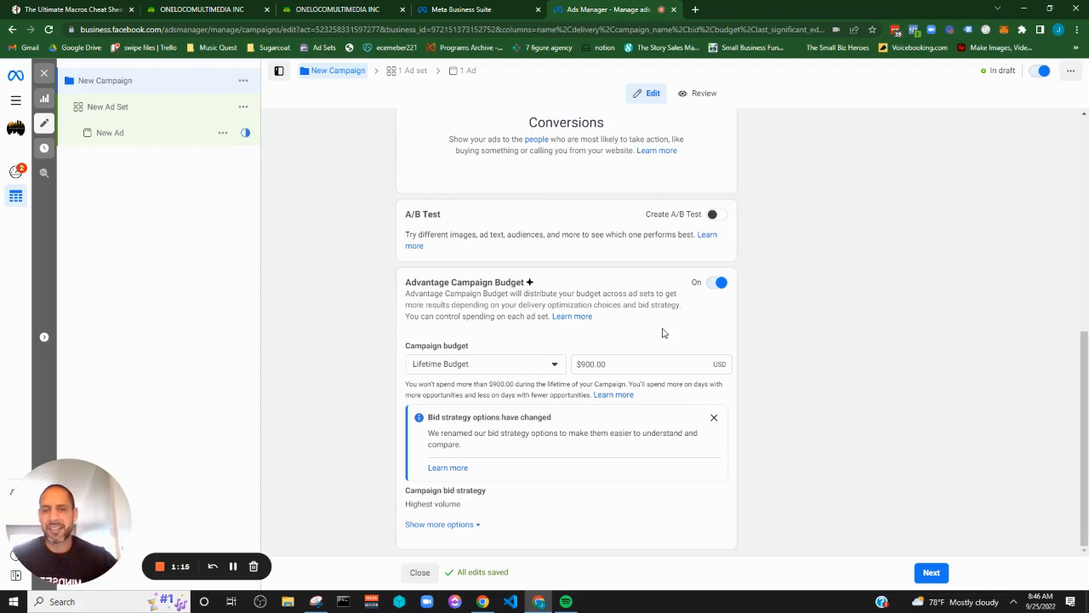
# Expand the campaign budget's additional options and enable running ads on a schedule
pyautogui.click(458, 525)
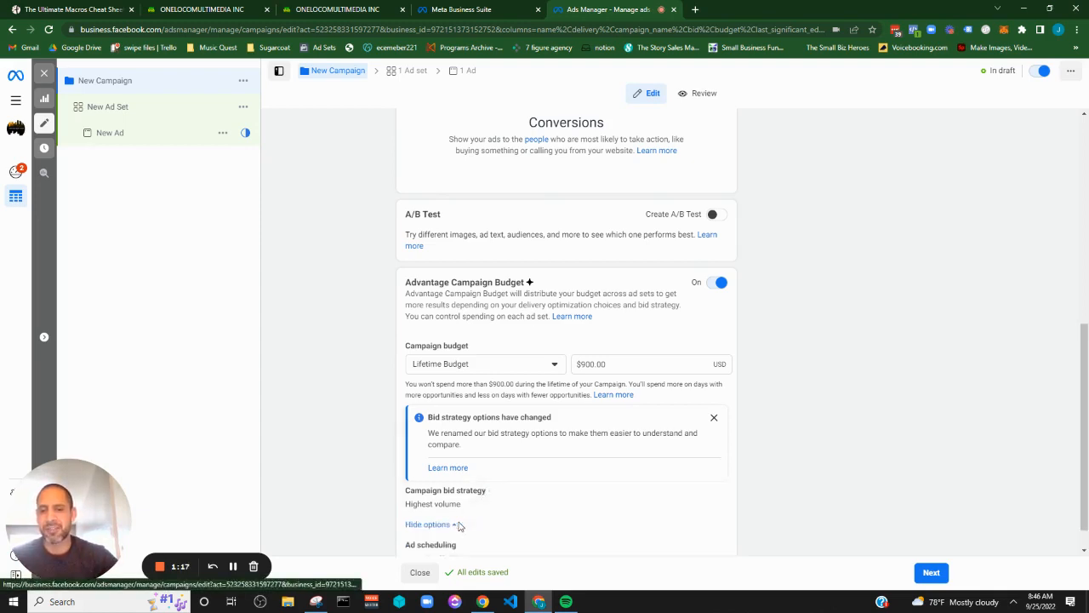
pyautogui.scroll(-1, 785, 390)
pyautogui.moveTo(571, 509)
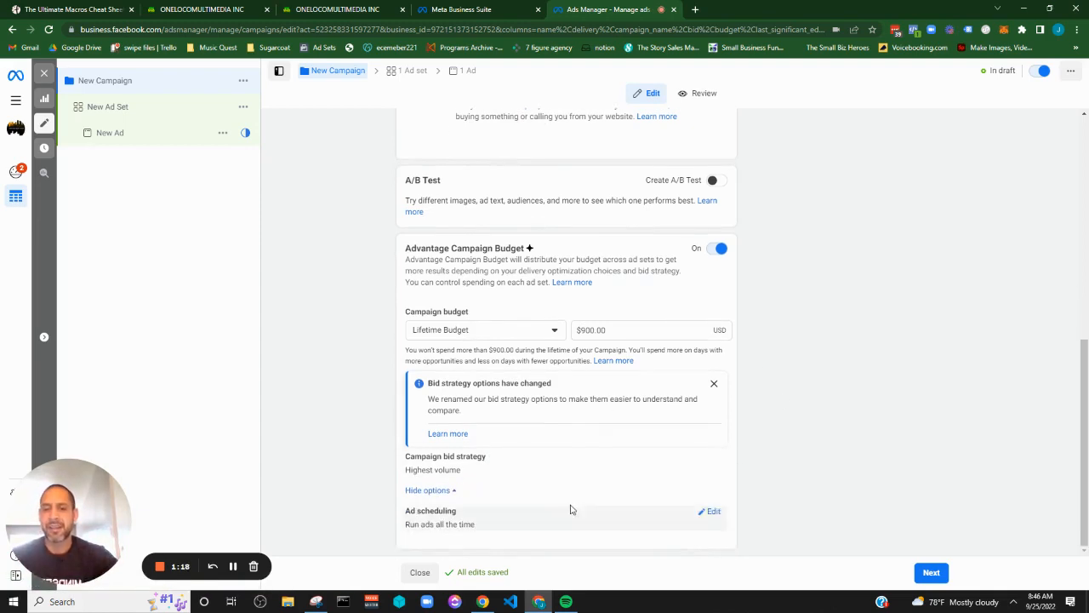
pyautogui.click(710, 511)
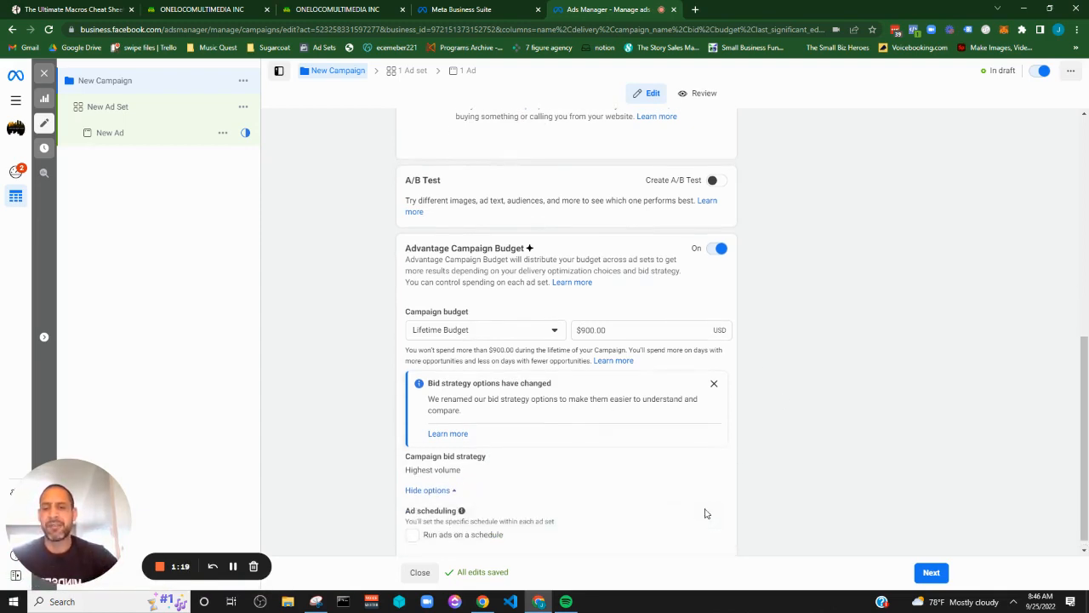
pyautogui.click(412, 525)
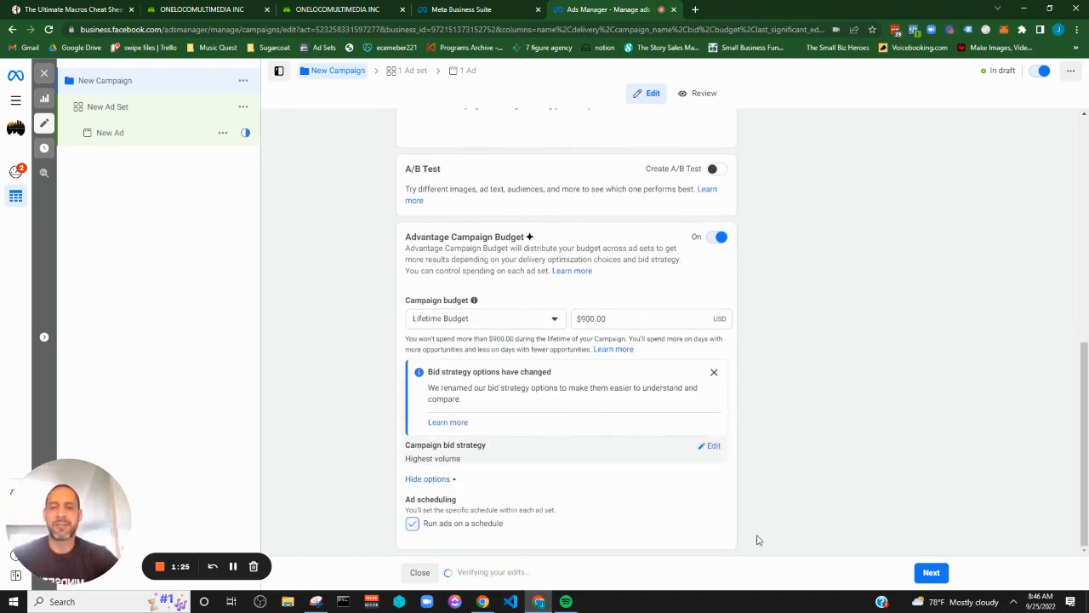
# Switch the campaign budget type to Daily Budget and back to Lifetime Budget
pyautogui.click(470, 320)
pyautogui.click(460, 347)
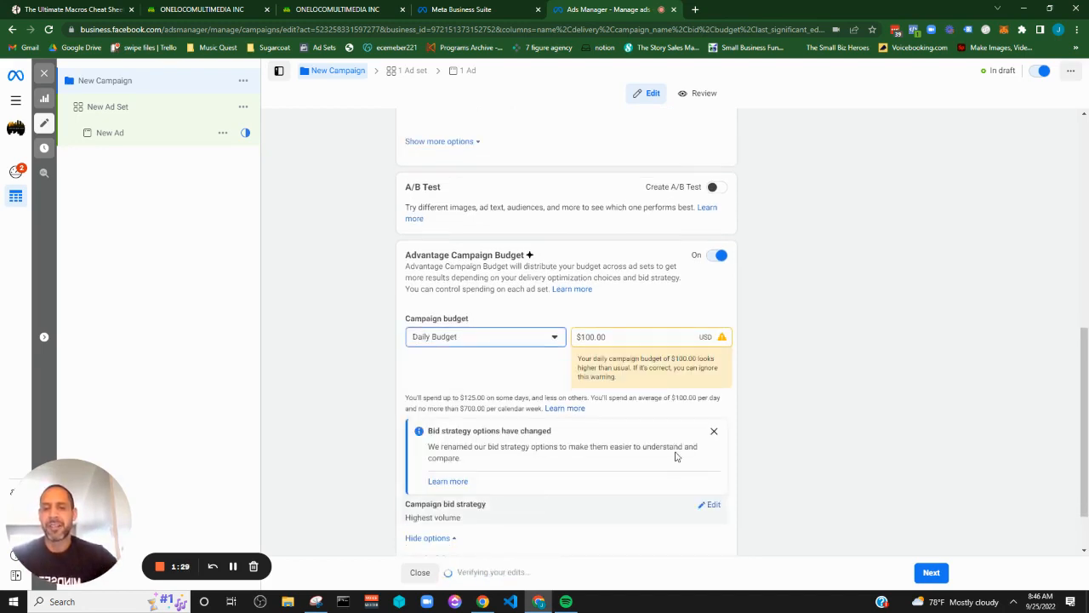
pyautogui.scroll(-1, 675, 457)
pyautogui.doubleClick(652, 267)
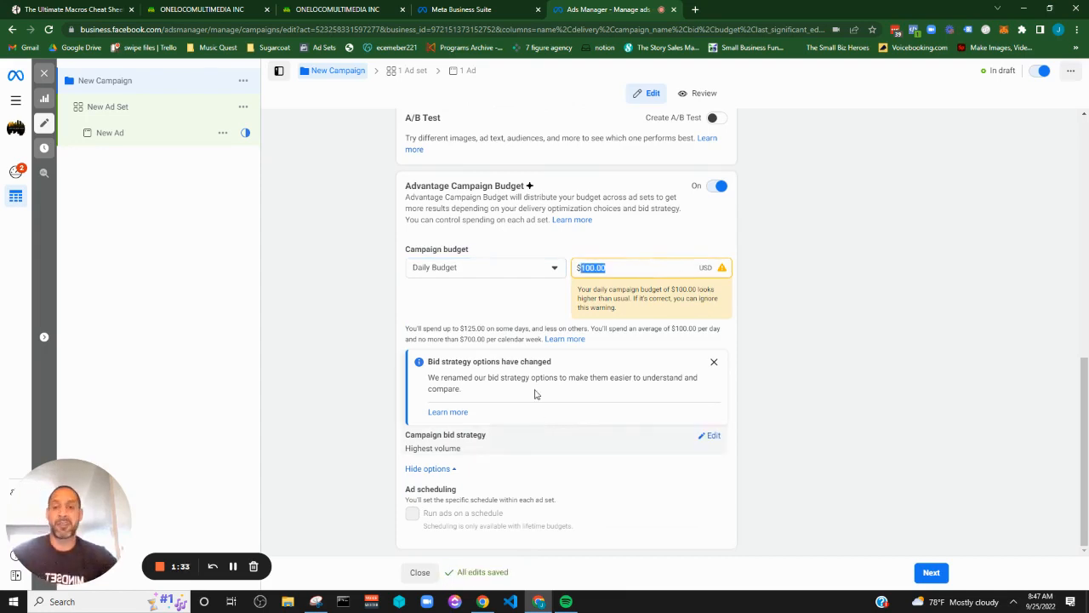
pyautogui.click(503, 269)
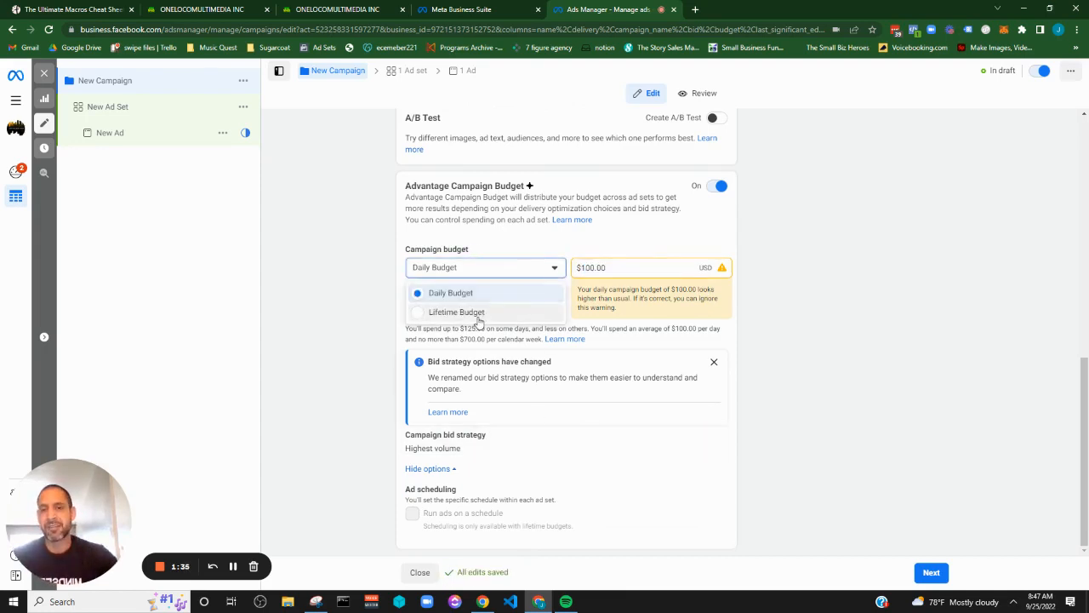
pyautogui.click(477, 316)
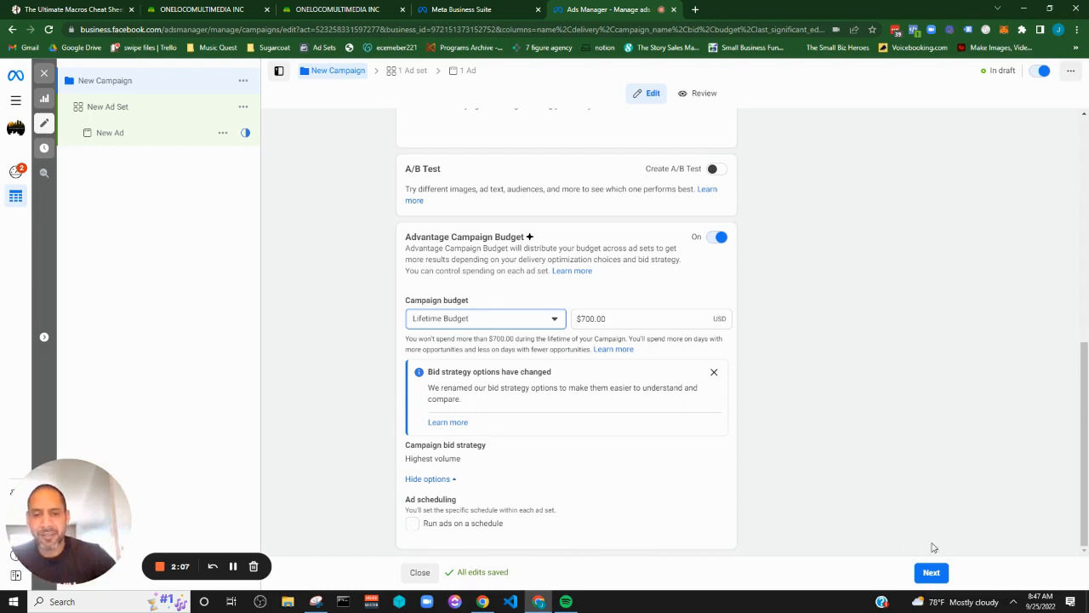
# Proceed to the ad set and review its conversion event location, pixel and Dynamic creative settings
pyautogui.click(931, 573)
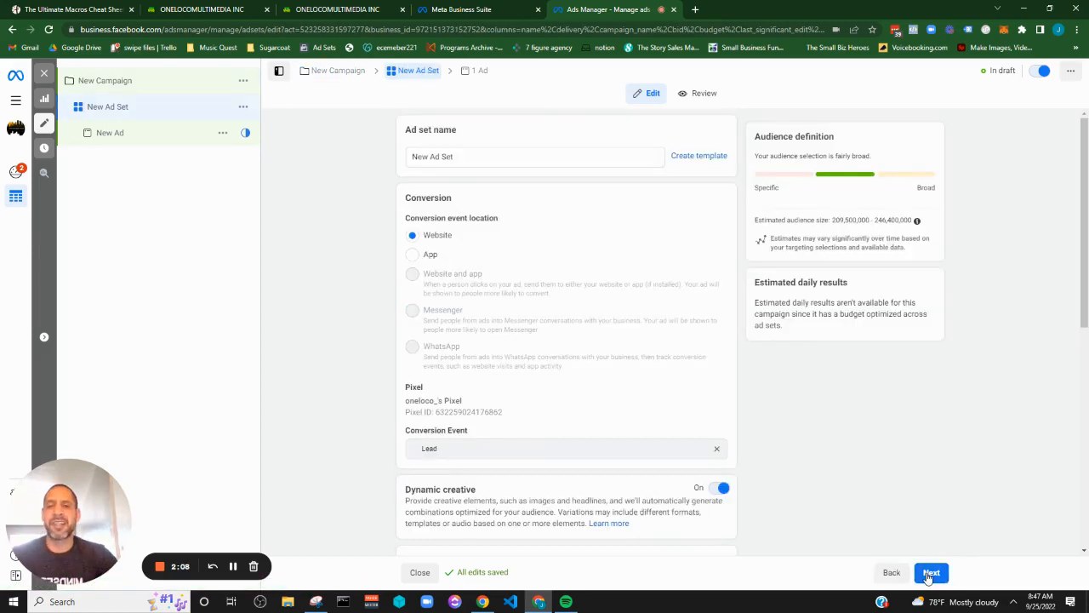
pyautogui.scroll(-5, 576, 281)
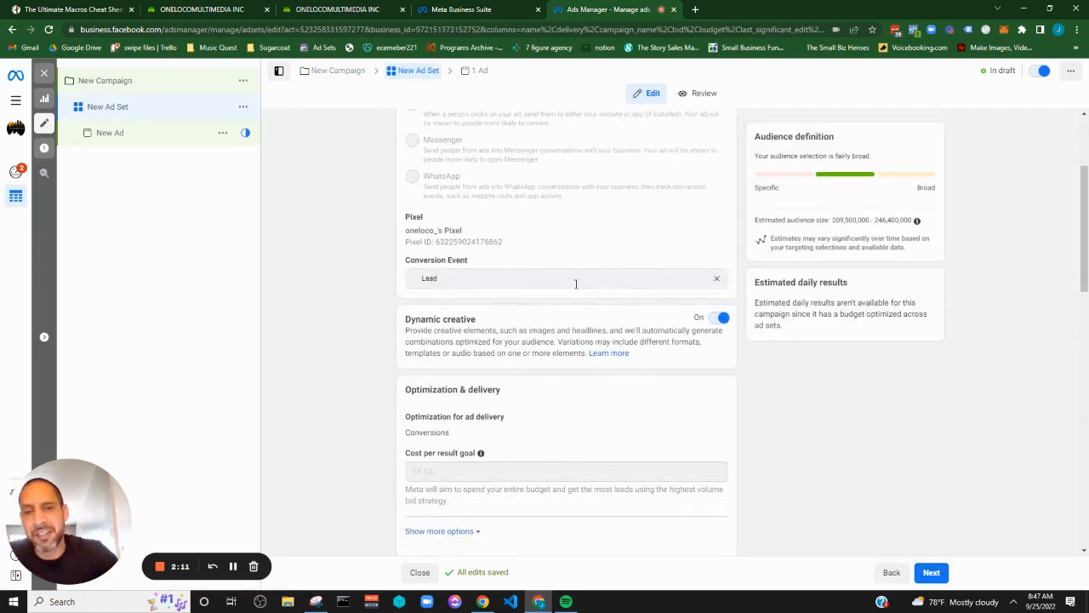
pyautogui.scroll(5, 573, 289)
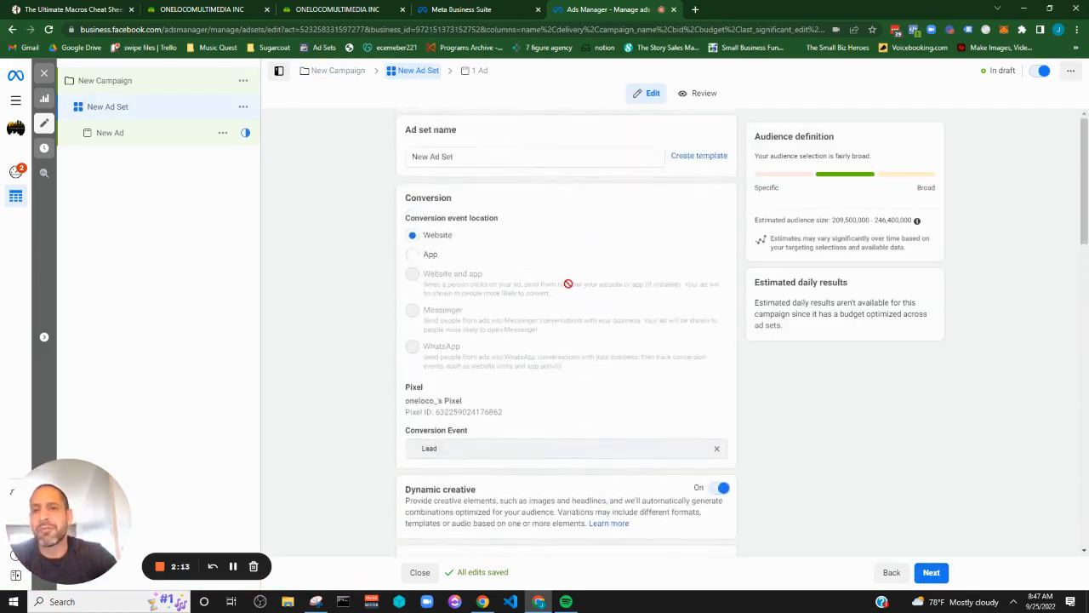
pyautogui.scroll(-4, 569, 286)
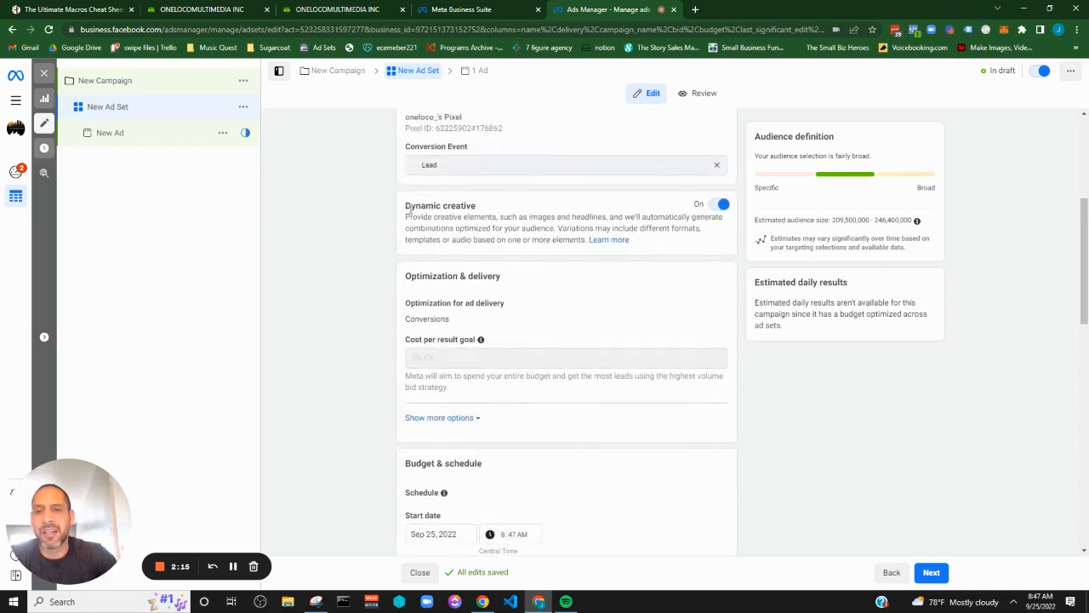
pyautogui.moveTo(405, 207); pyautogui.dragTo(511, 208)
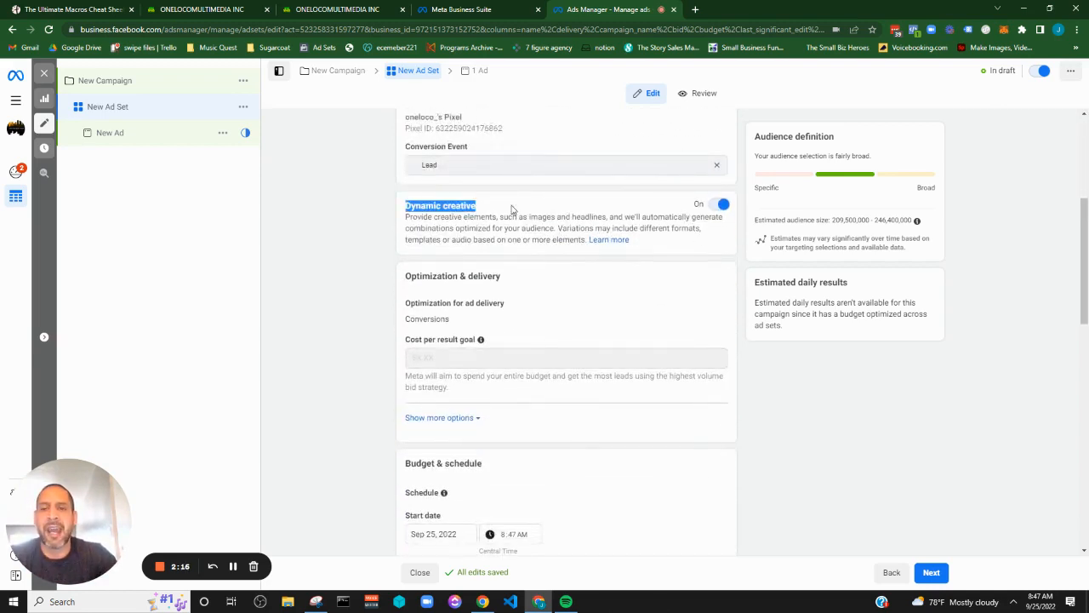
pyautogui.click(606, 338)
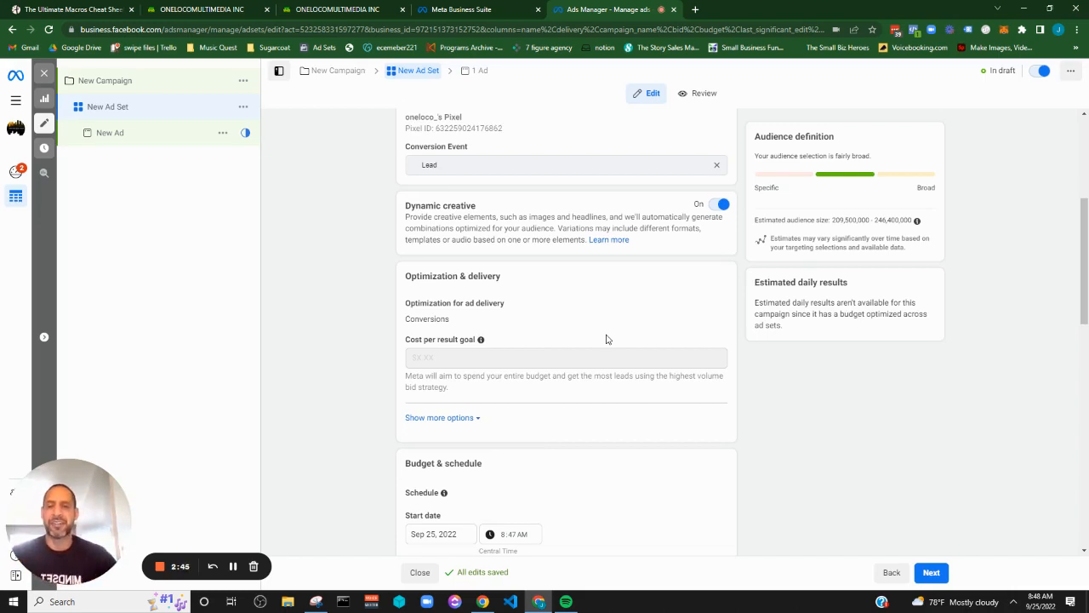
# Examine the ad set's audience section, including locations, age, gender and detailed targeting, and its placement options
pyautogui.scroll(-5, 585, 353)
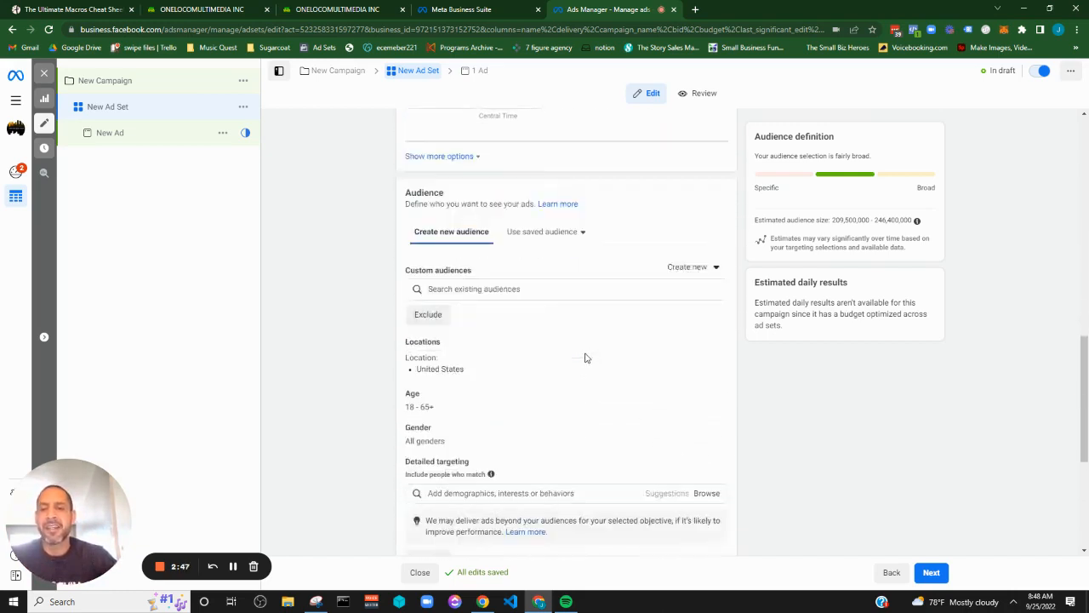
pyautogui.scroll(-2, 586, 357)
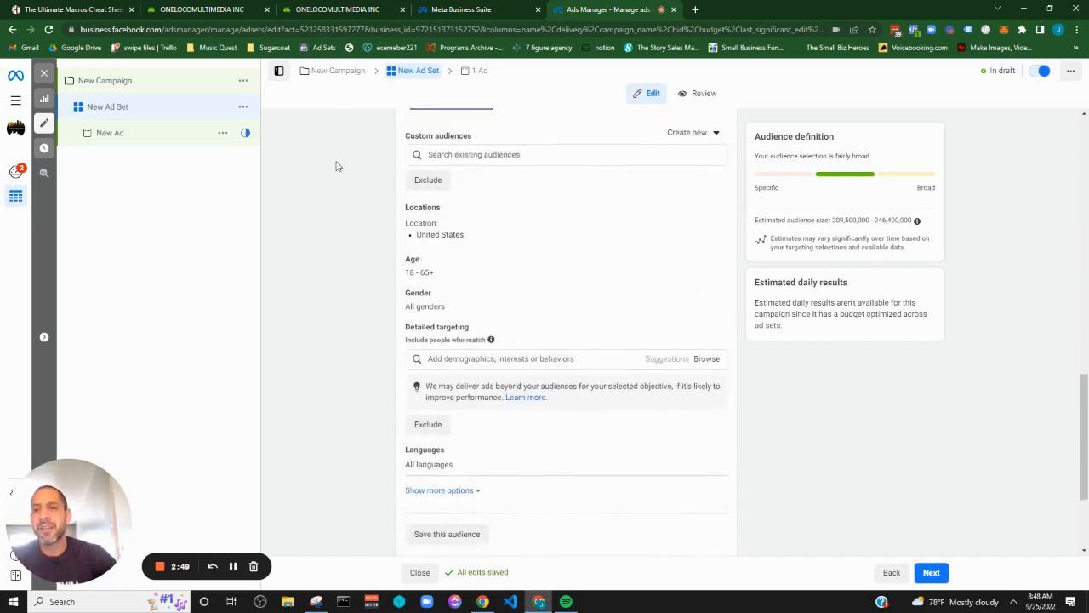
pyautogui.scroll(-2, 540, 323)
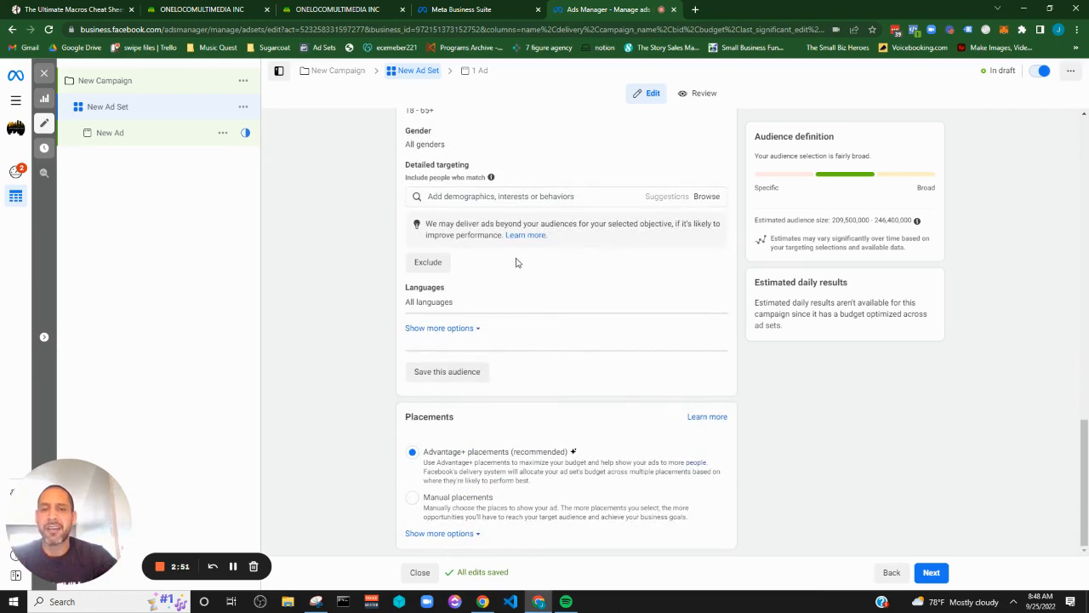
pyautogui.scroll(6, 518, 277)
pyautogui.scroll(-6, 518, 277)
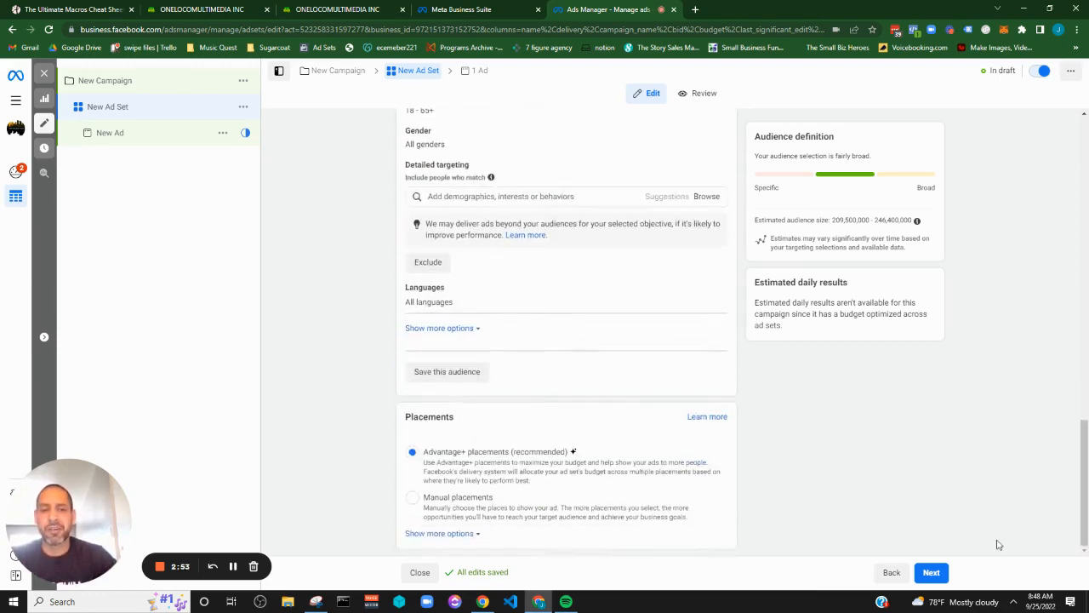
pyautogui.scroll(3, 466, 225)
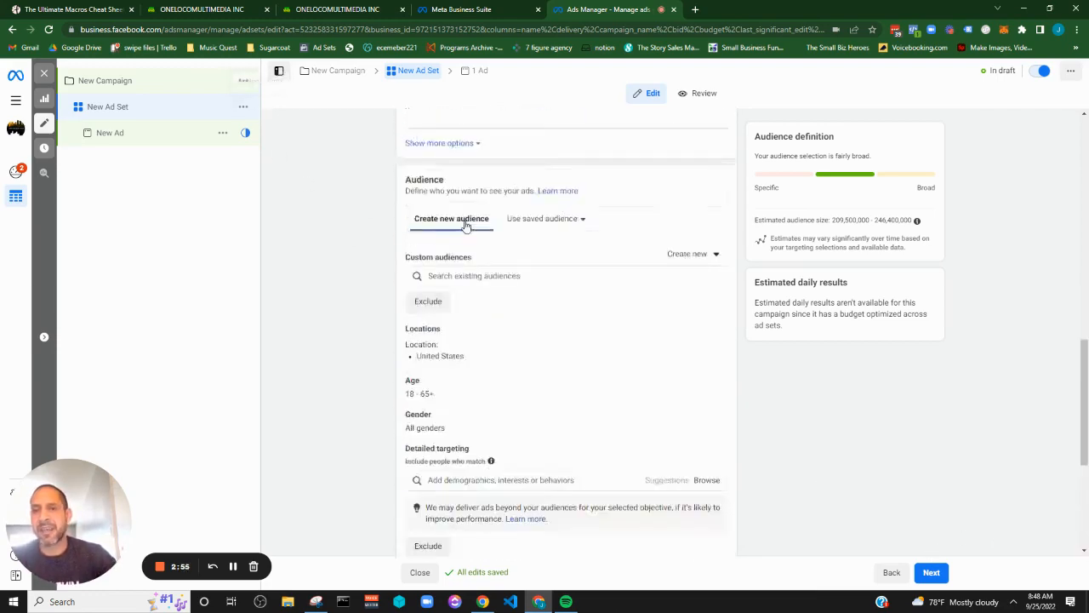
pyautogui.scroll(4, 466, 225)
pyautogui.scroll(-6, 426, 196)
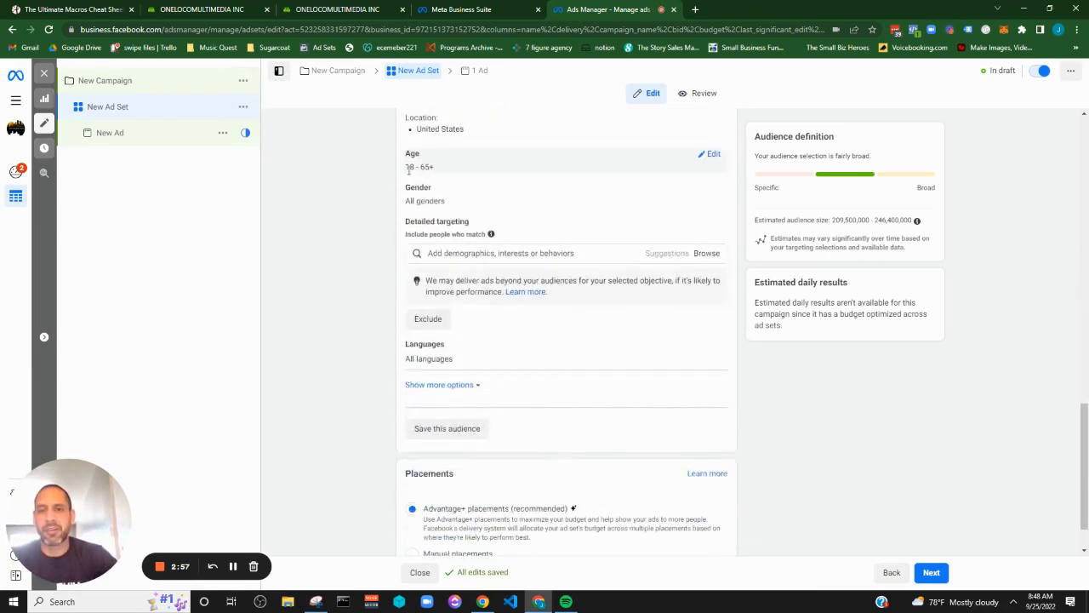
pyautogui.scroll(1, 503, 222)
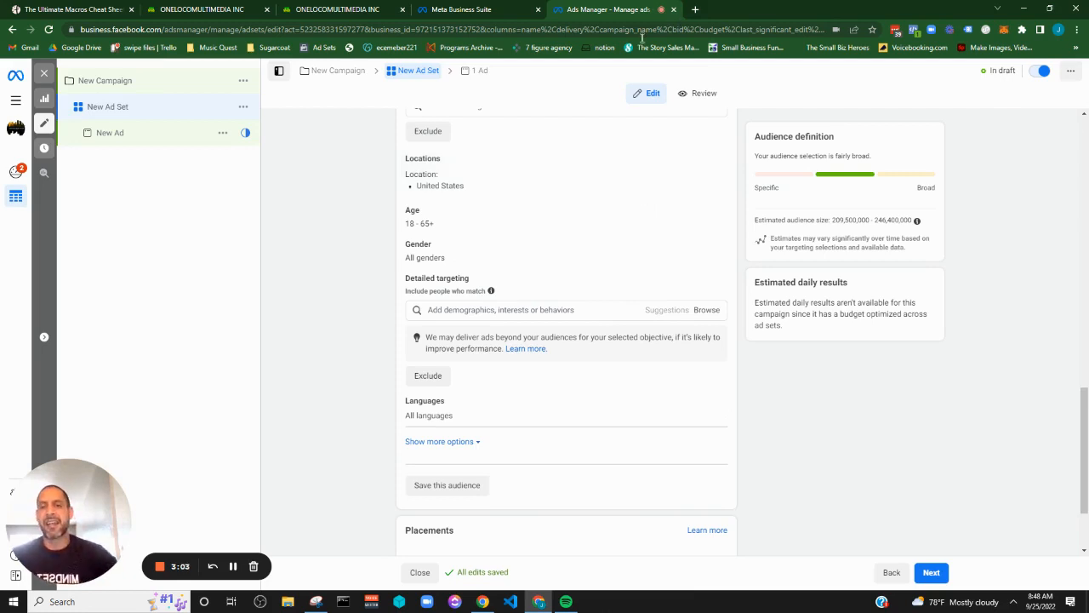
pyautogui.scroll(-2, 590, 394)
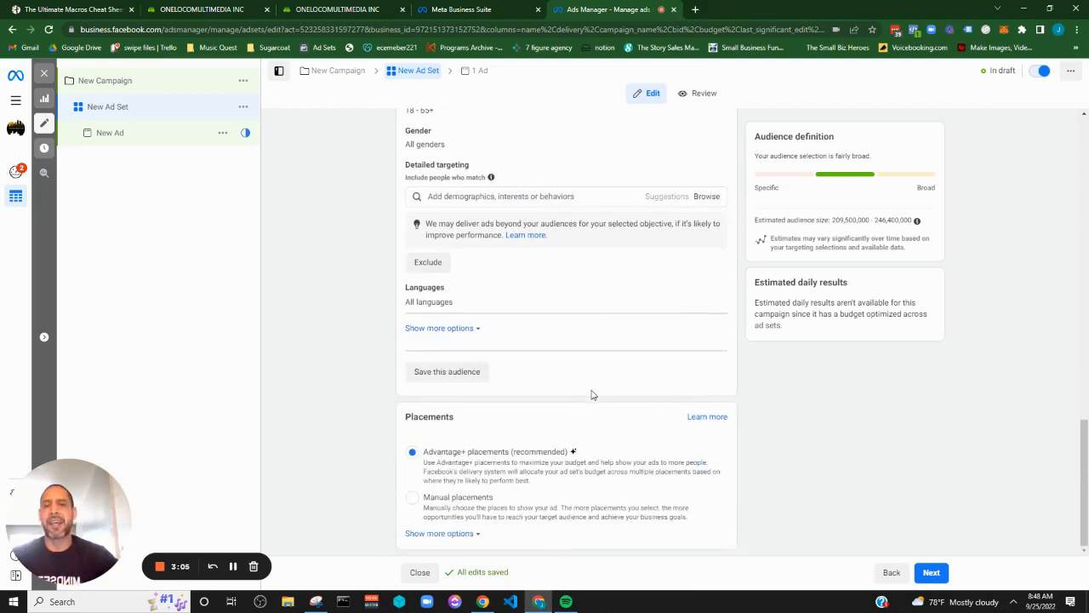
pyautogui.scroll(2, 591, 394)
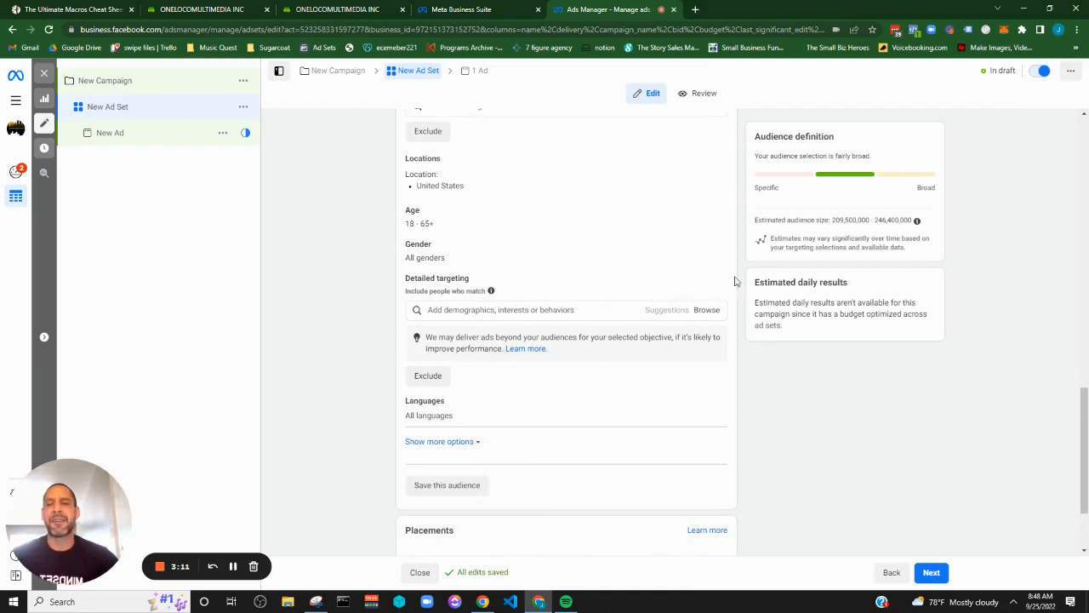
# Duplicate the new ad set within the original campaign with 4 copies, and open the first copy for editing
pyautogui.click(242, 107)
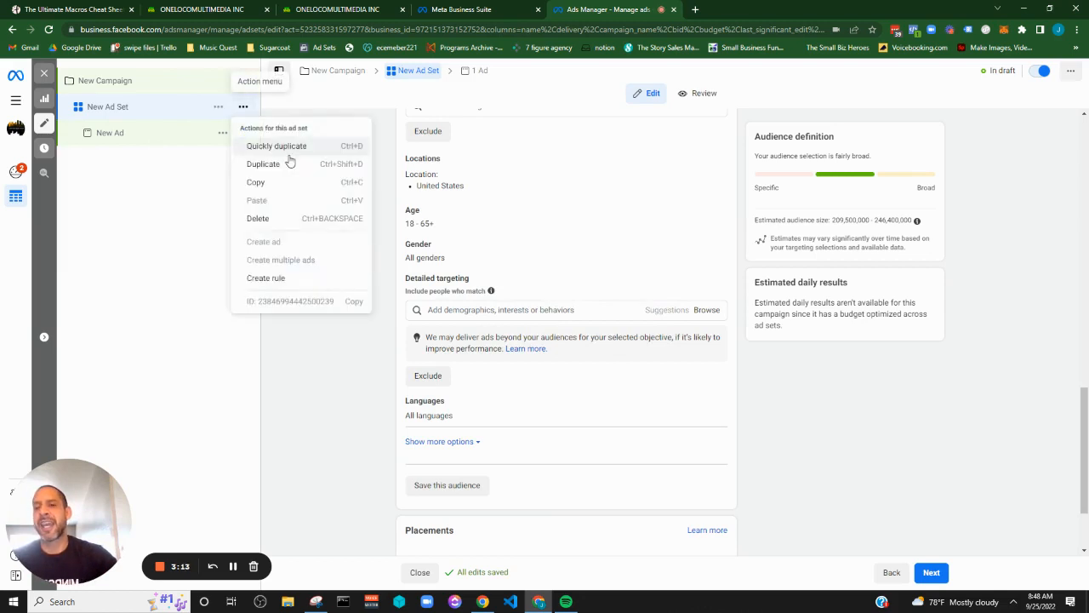
pyautogui.click(290, 162)
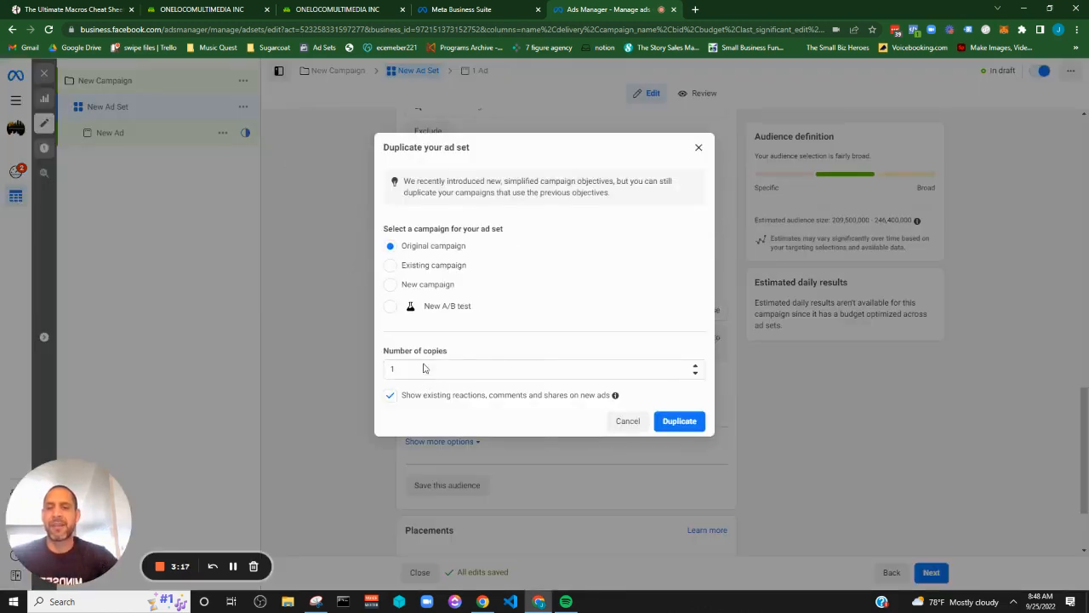
pyautogui.click(566, 369)
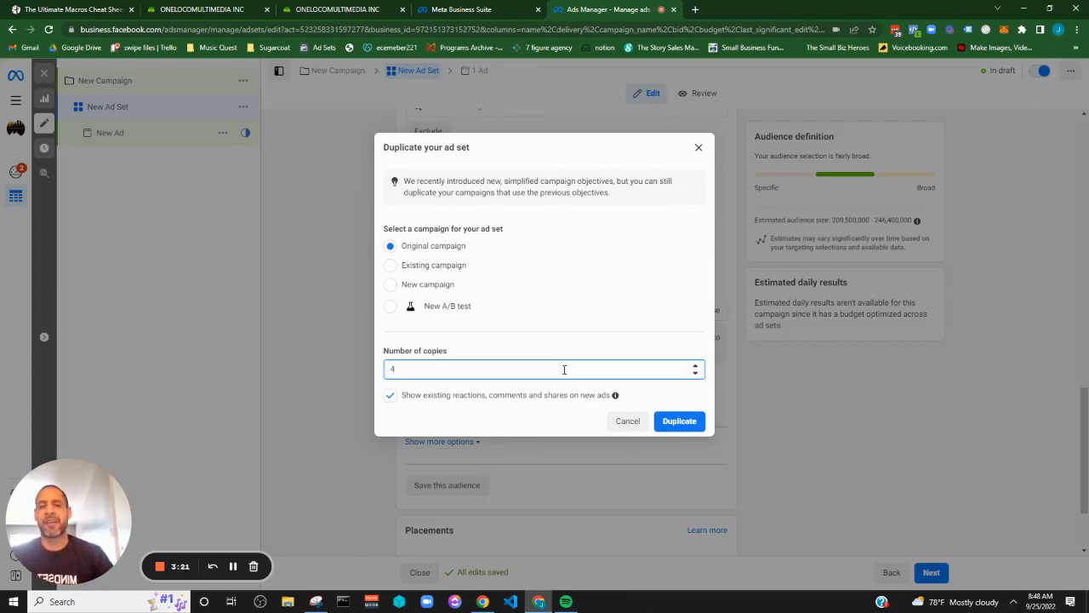
pyautogui.click(670, 421)
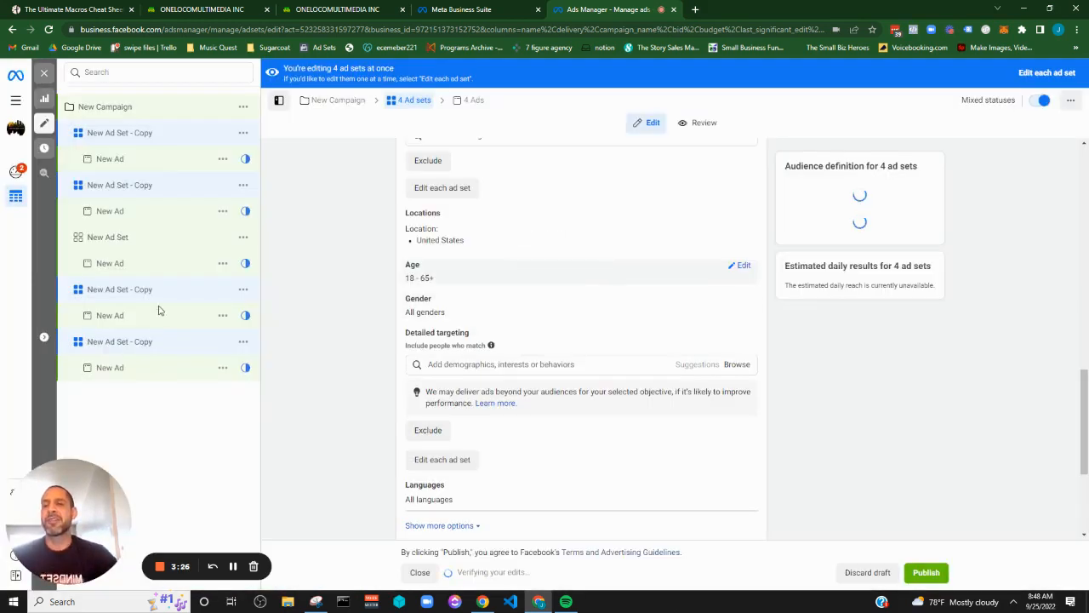
pyautogui.click(121, 141)
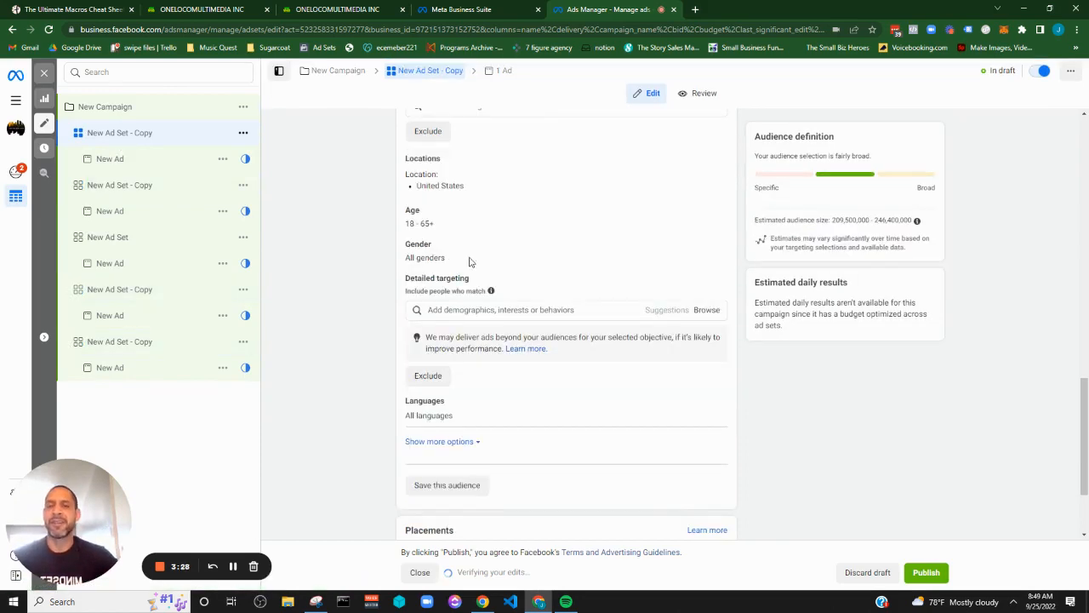
# Rename the first ad set copy to "New Ad Set -home owners"
pyautogui.scroll(10, 681, 229)
pyautogui.click(442, 157)
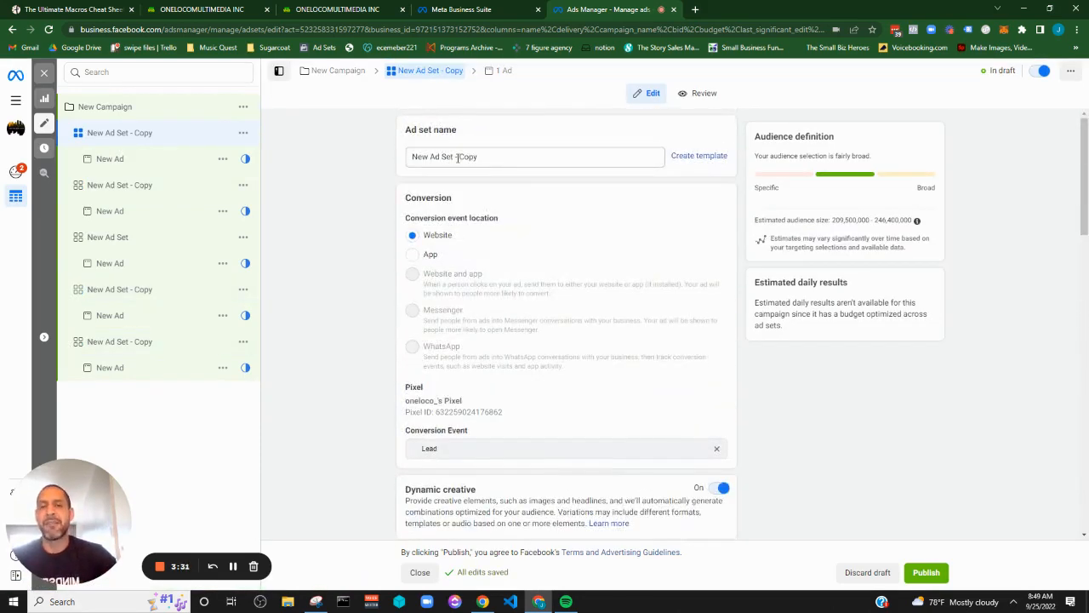
pyautogui.moveTo(457, 157); pyautogui.dragTo(518, 158)
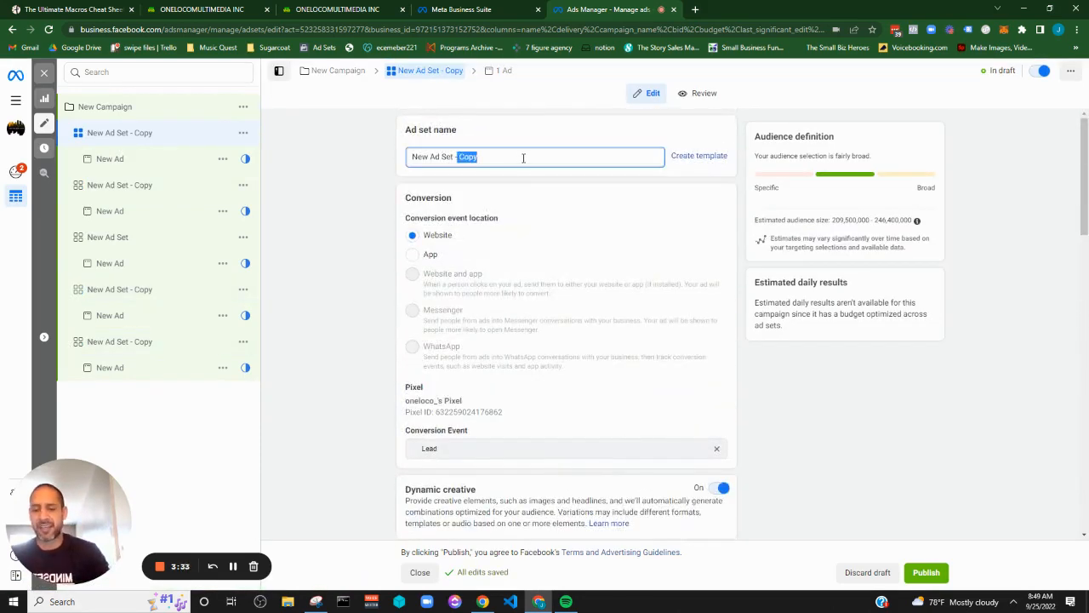
pyautogui.write('home')
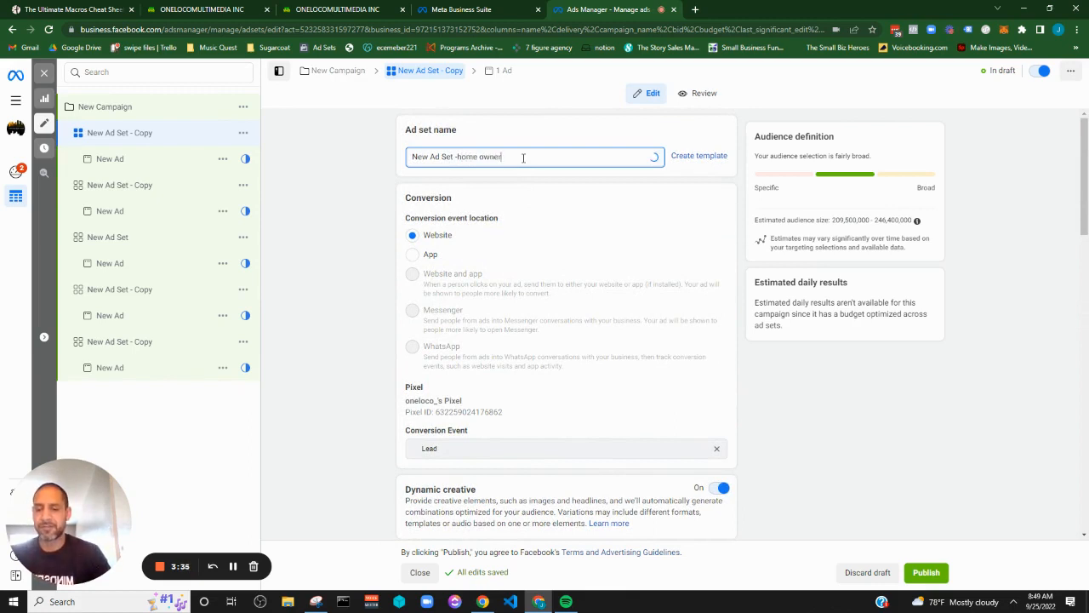
pyautogui.click(567, 216)
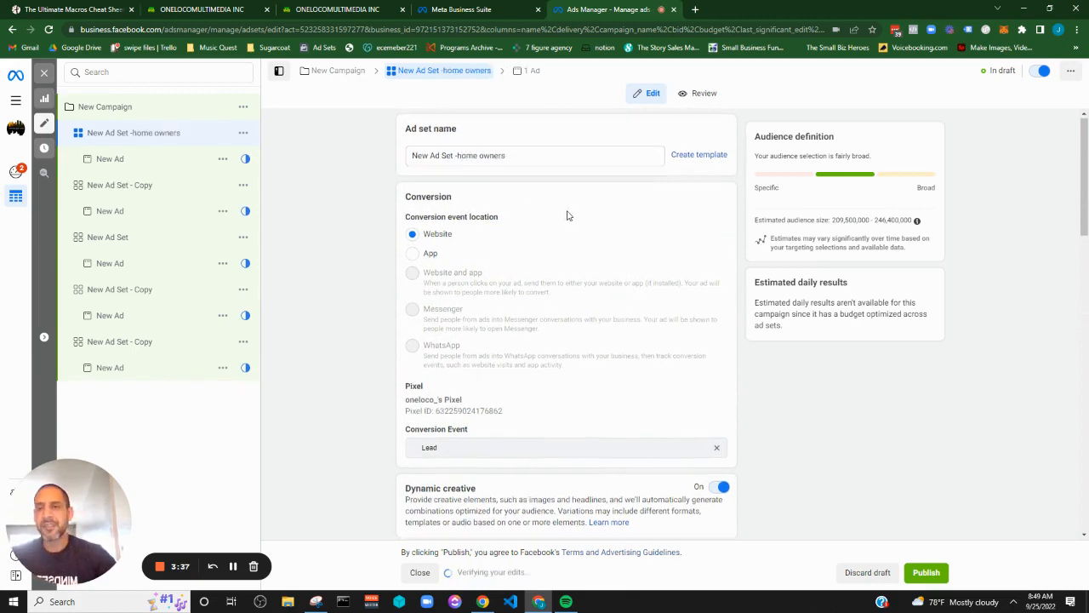
pyautogui.scroll(-1, 567, 212)
pyautogui.scroll(1, 545, 189)
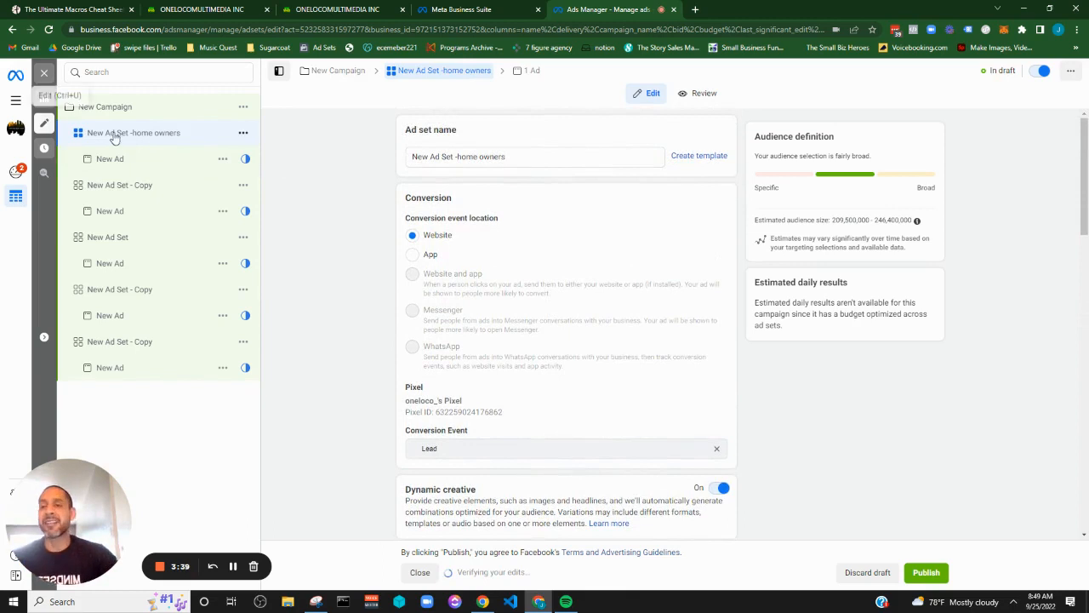
# Search detailed targeting for "home" in the home owners ad set and add the Home interest
pyautogui.scroll(-1, 561, 184)
pyautogui.scroll(-10, 560, 183)
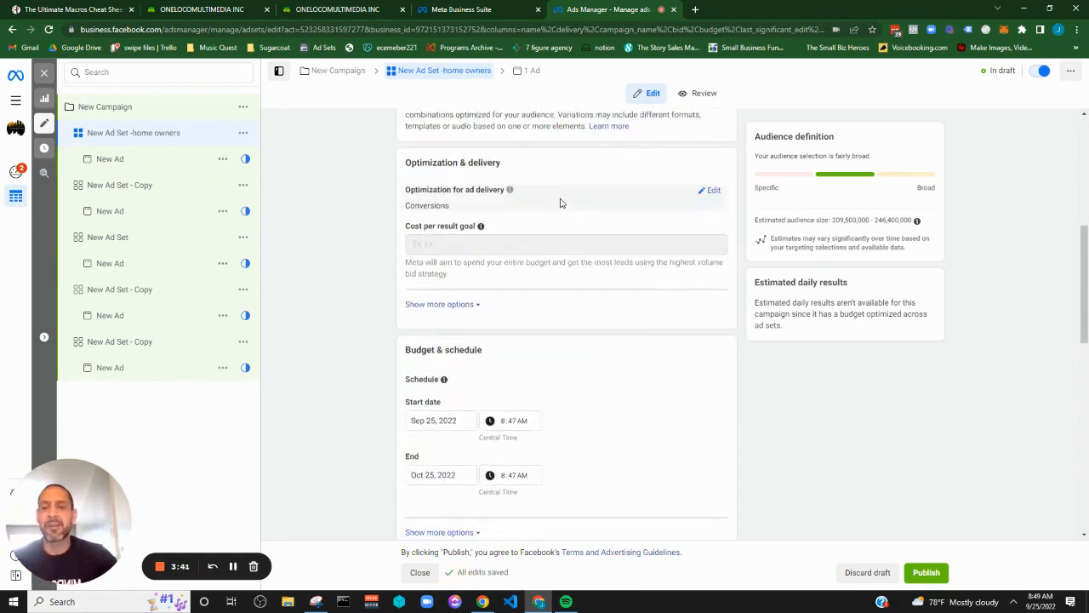
pyautogui.scroll(-2, 555, 245)
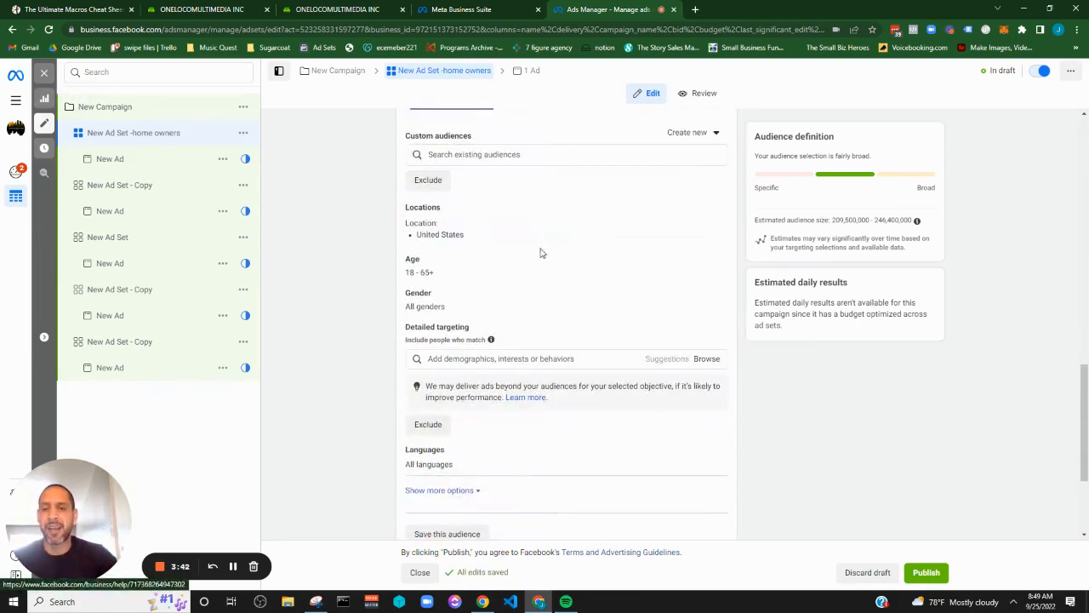
pyautogui.click(533, 358)
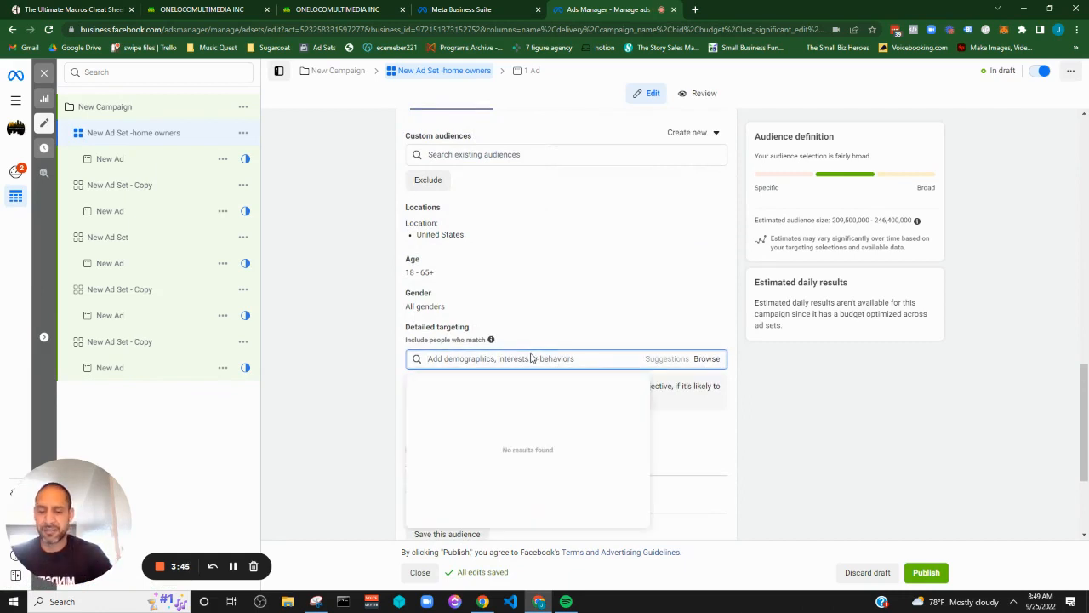
pyautogui.write('home')
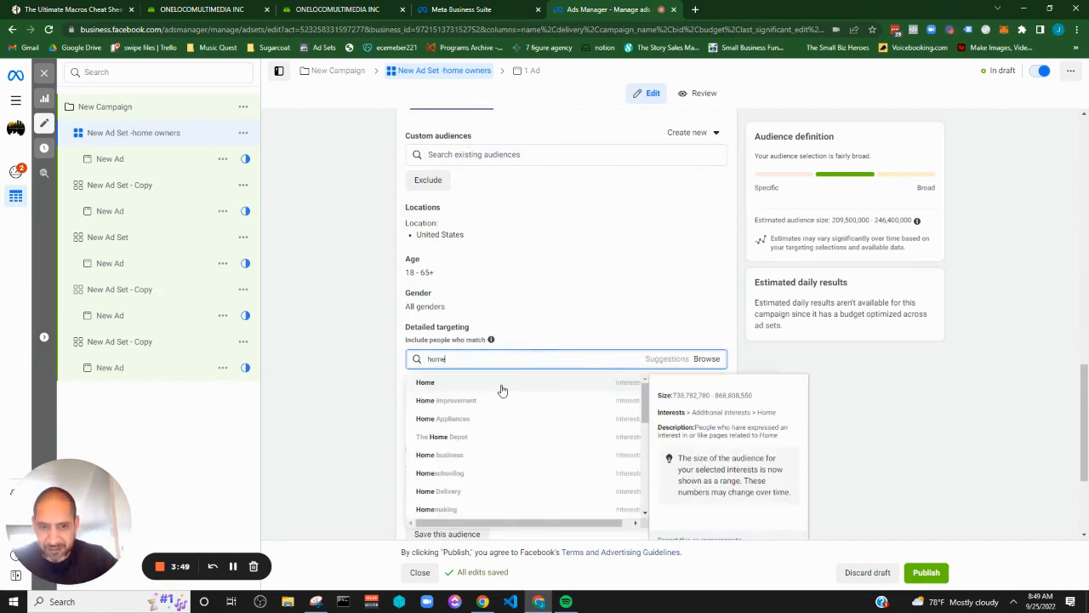
pyautogui.scroll(-3, 478, 406)
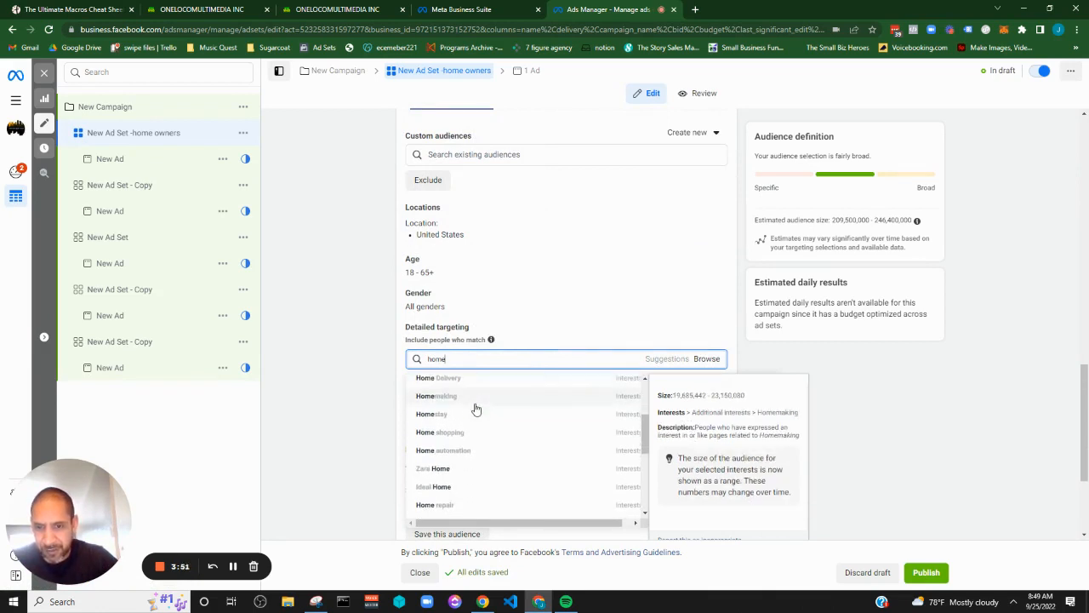
pyautogui.scroll(-3, 476, 410)
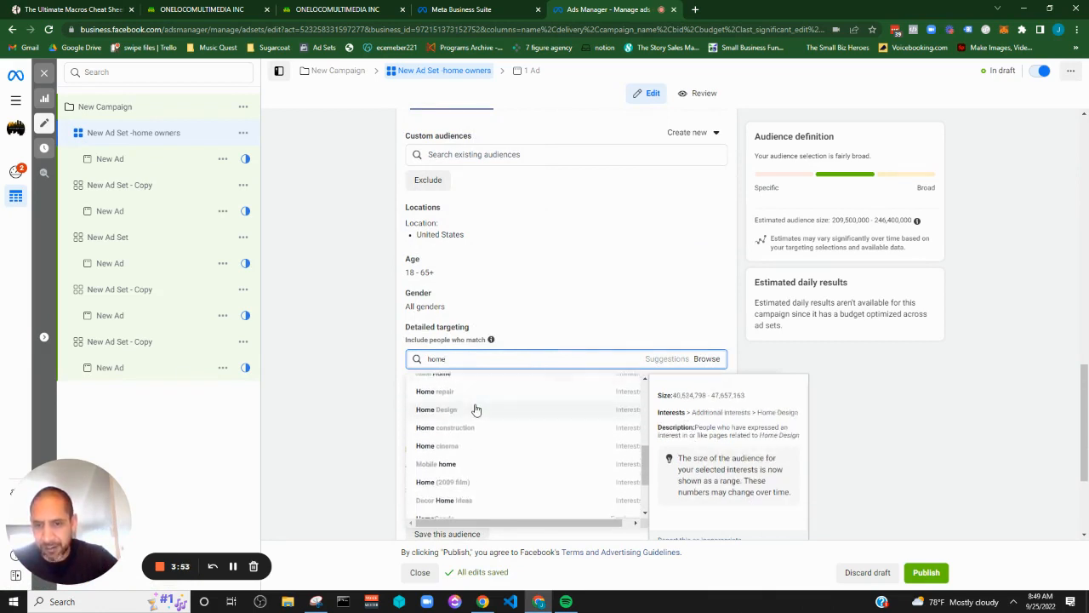
pyautogui.scroll(-3, 477, 409)
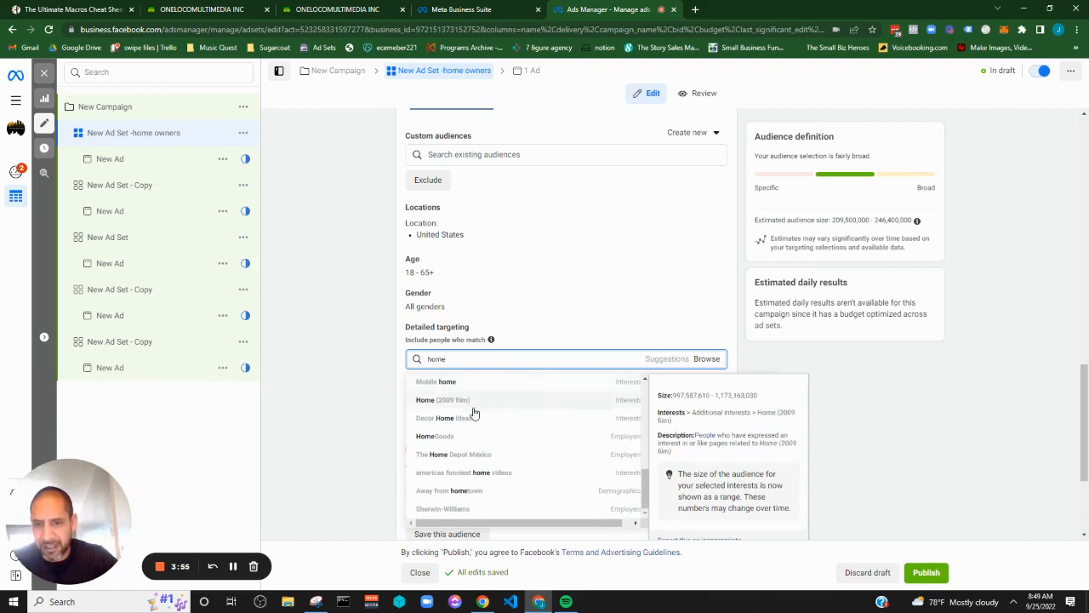
pyautogui.scroll(10, 474, 413)
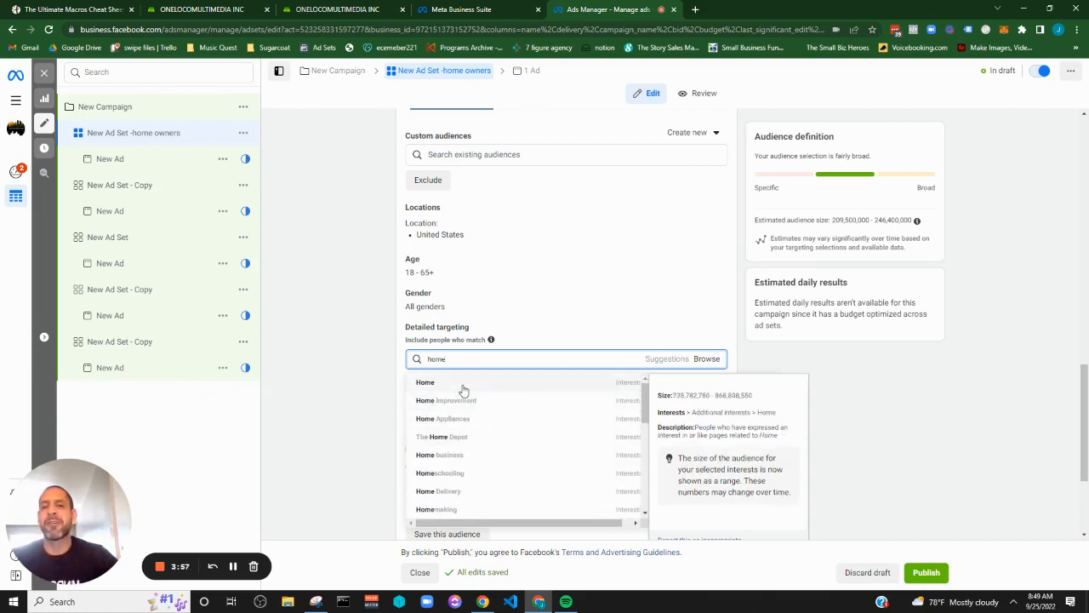
pyautogui.click(464, 384)
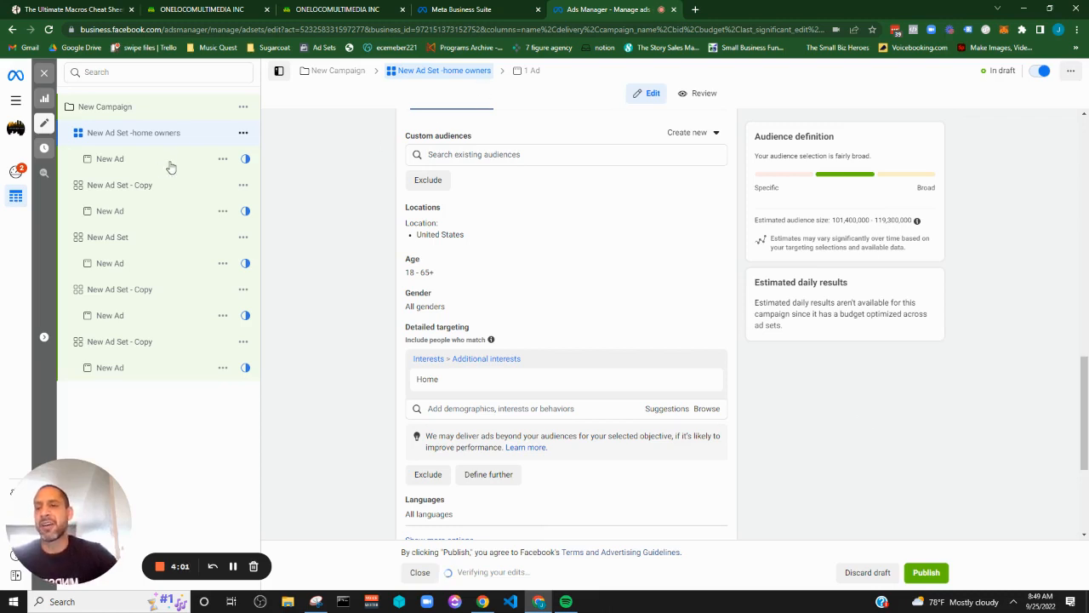
pyautogui.moveTo(514, 383)
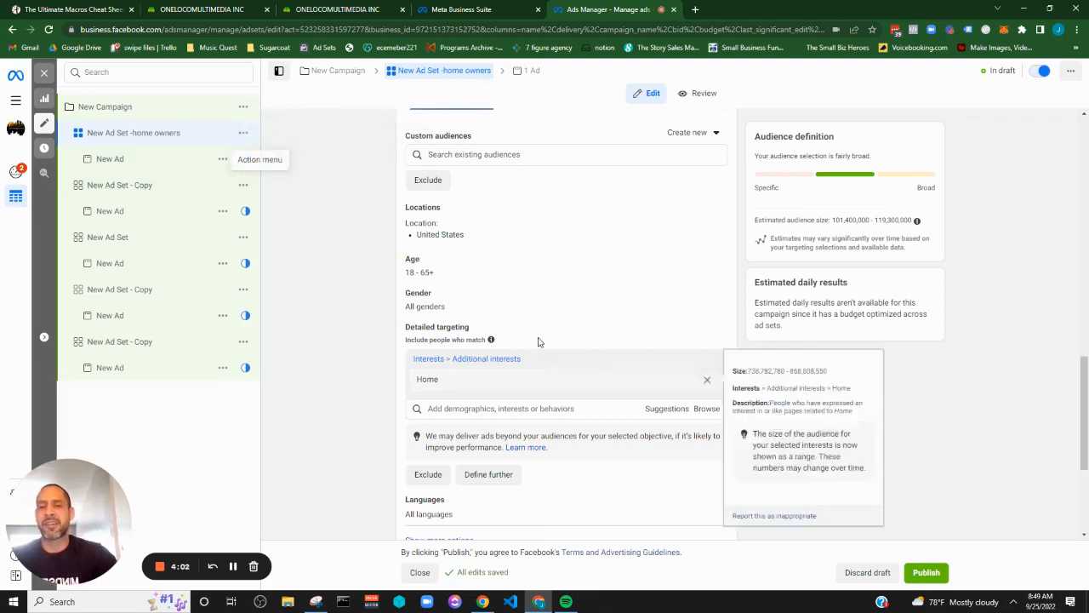
# Open the second ad set copy and remove "Copy" from its name, leaving "New Ad Set -"
pyautogui.click(134, 186)
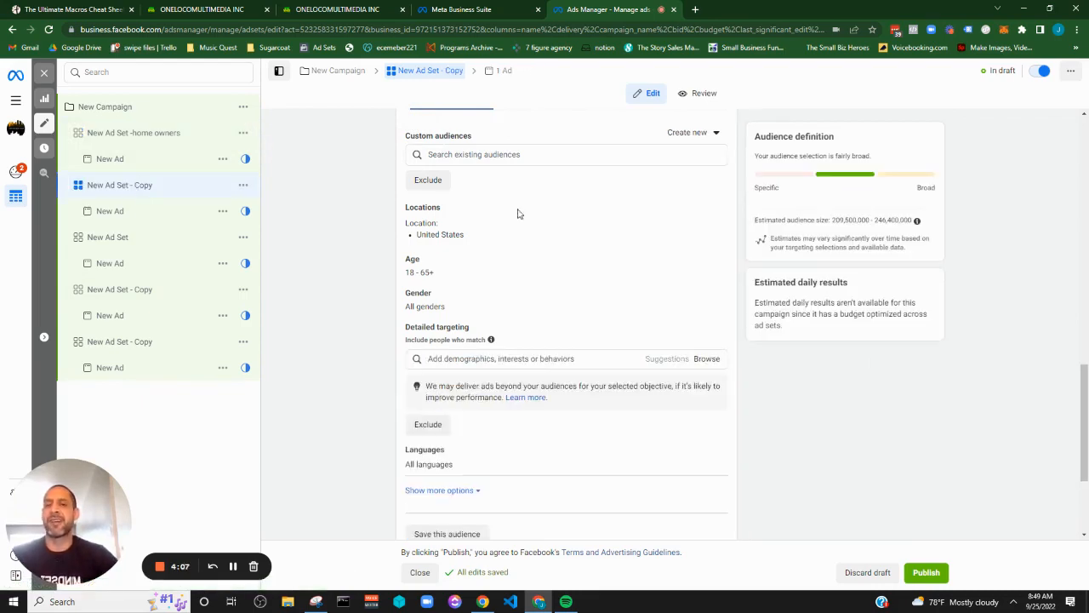
pyautogui.scroll(15, 549, 162)
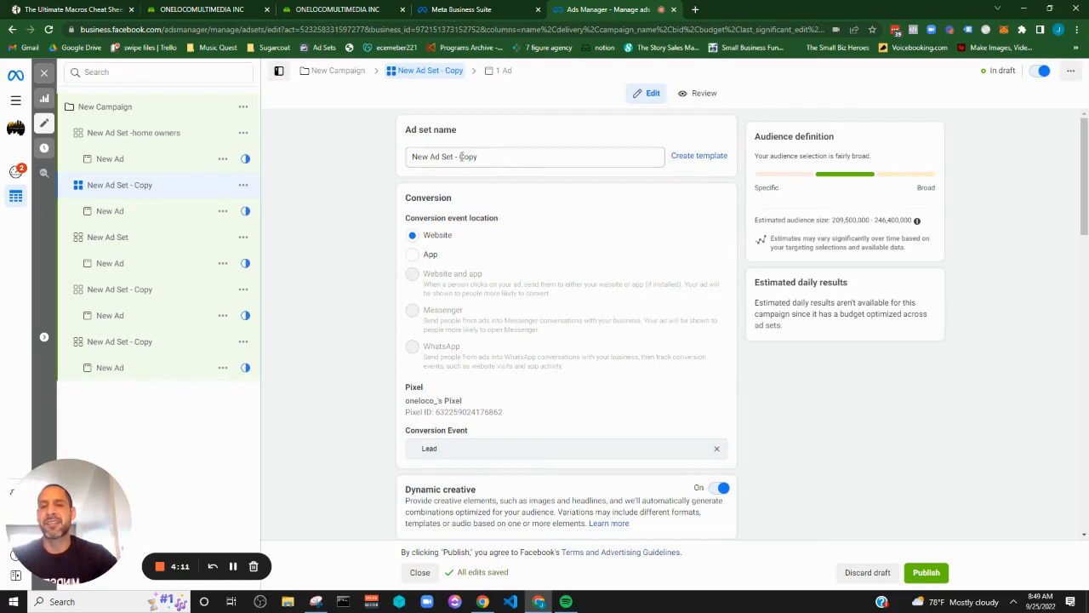
pyautogui.doubleClick(462, 156)
pyautogui.press('BackSpace')
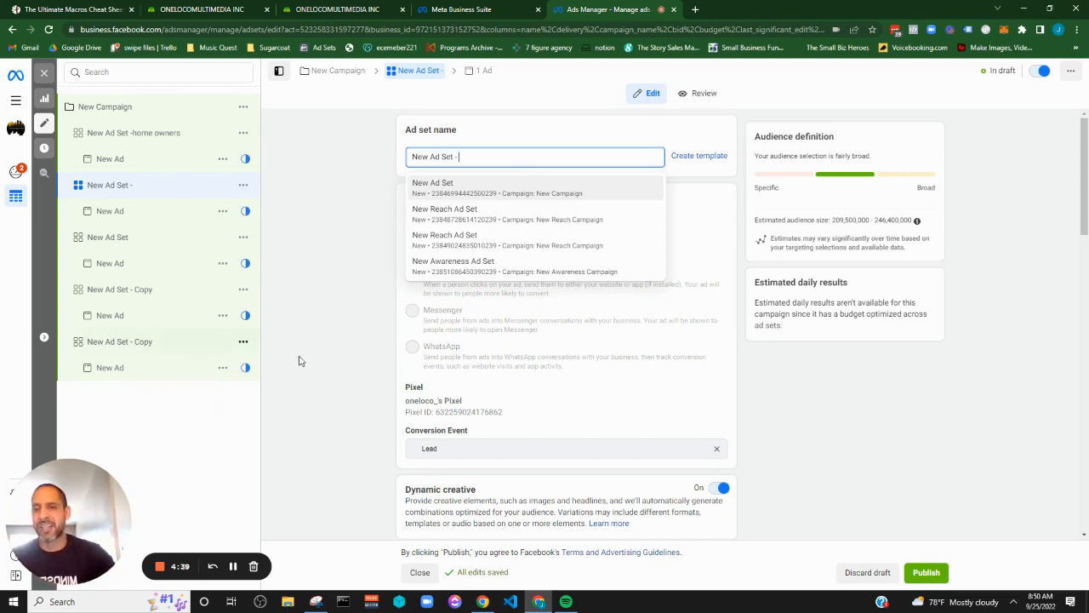
pyautogui.click(366, 375)
# Open the ad under the "New Ad Set -" ad set and turn on its ad preview
pyautogui.click(128, 212)
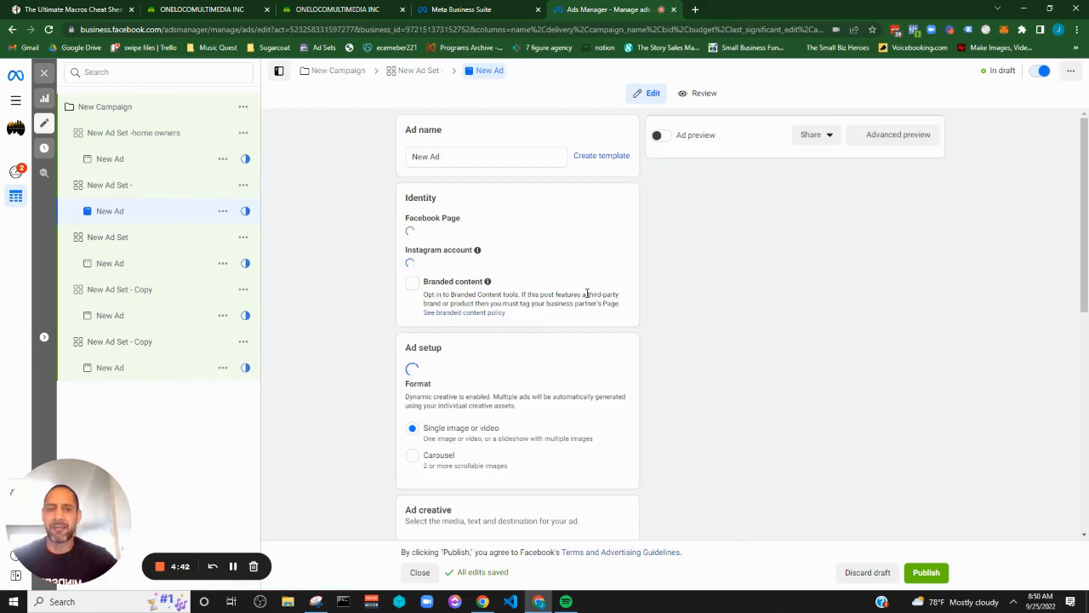
pyautogui.scroll(-3, 587, 294)
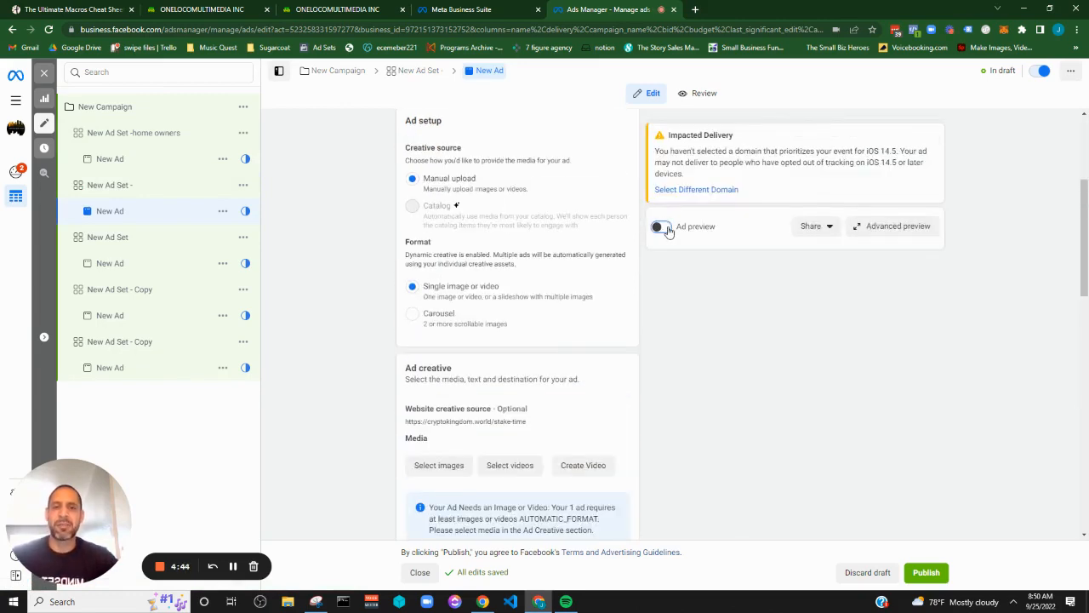
pyautogui.click(667, 229)
pyautogui.scroll(-5, 586, 324)
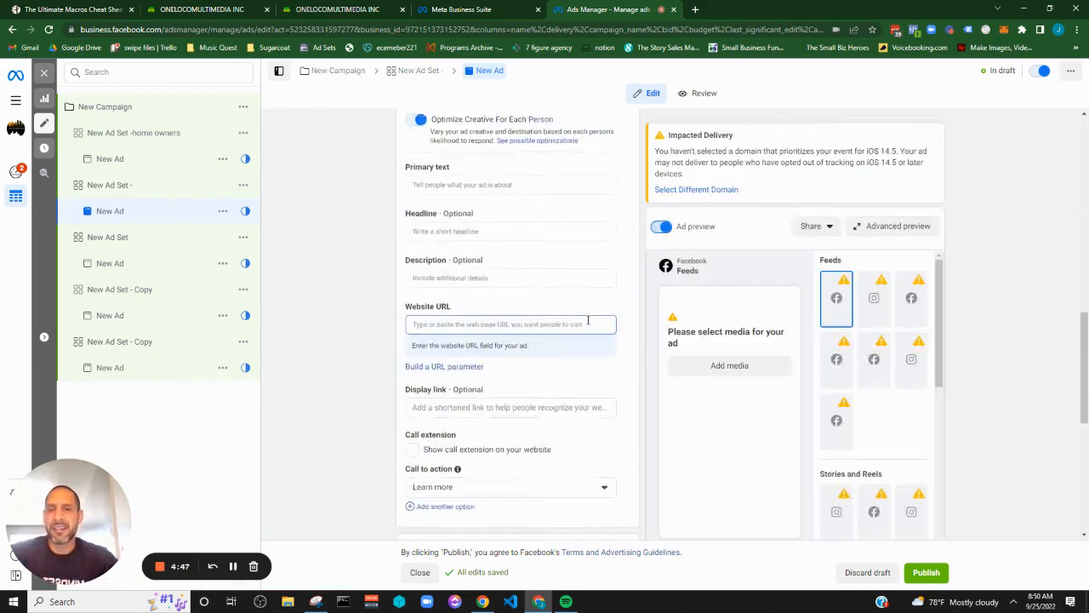
# Add two primary text options to the ad from the suggestions: "Cannaverse Network" and "Crypto Kingpins"
pyautogui.scroll(2, 510, 327)
pyautogui.click(452, 345)
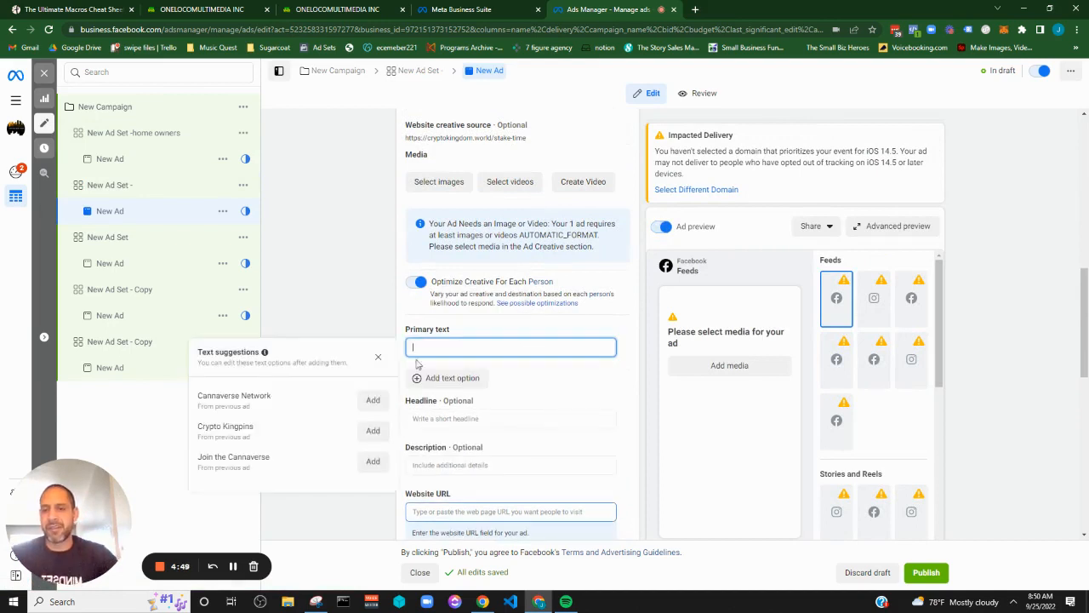
pyautogui.click(372, 402)
pyautogui.click(473, 377)
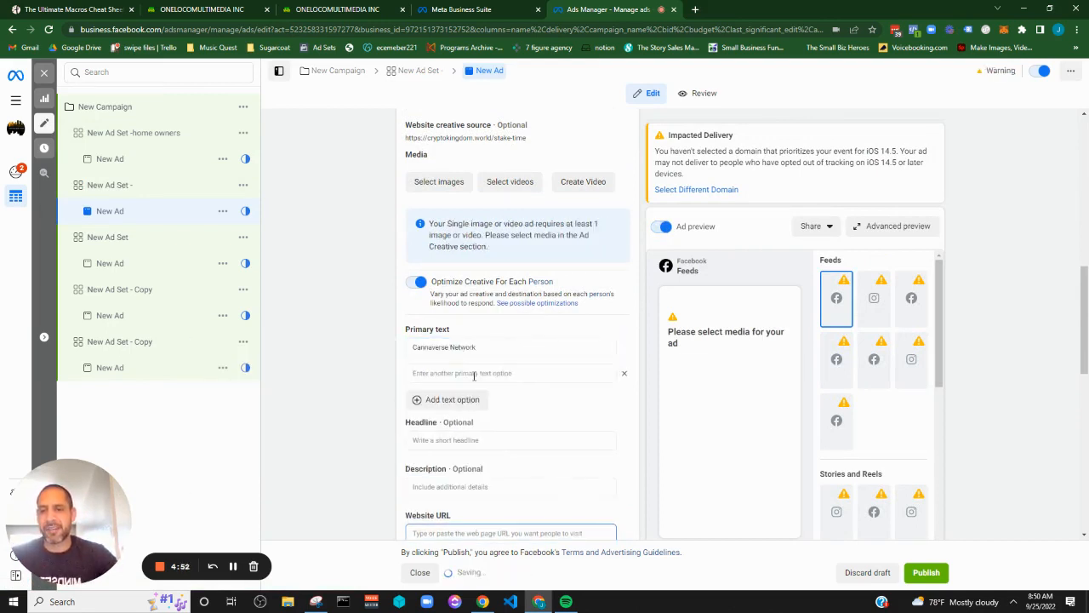
pyautogui.click(371, 427)
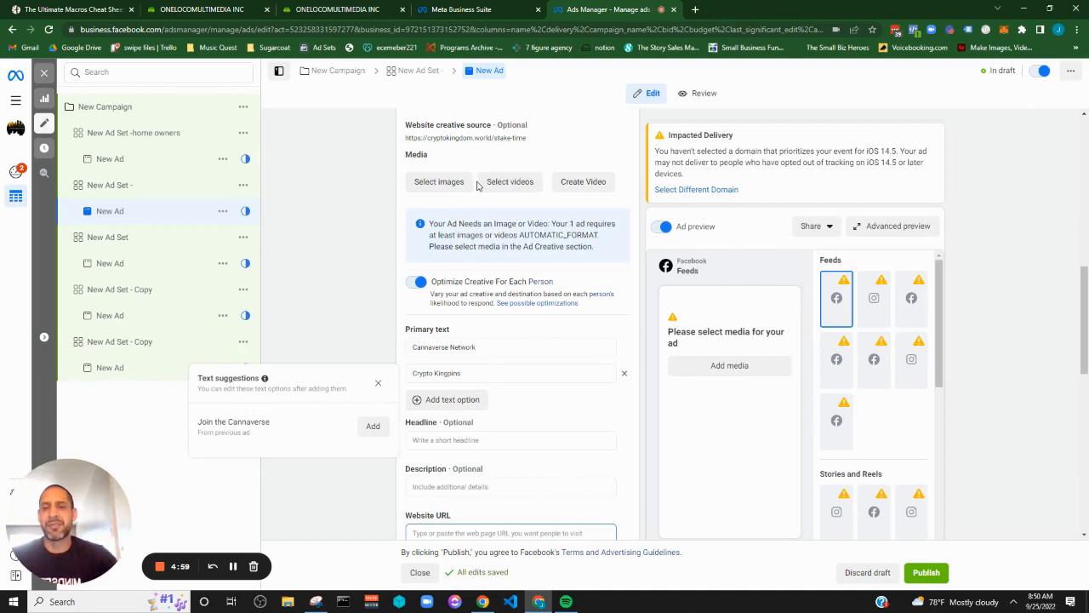
# Add the first four account images to the ad's media, from the Canna-Span News Network image through the Decentralized Finance one
pyautogui.click(456, 189)
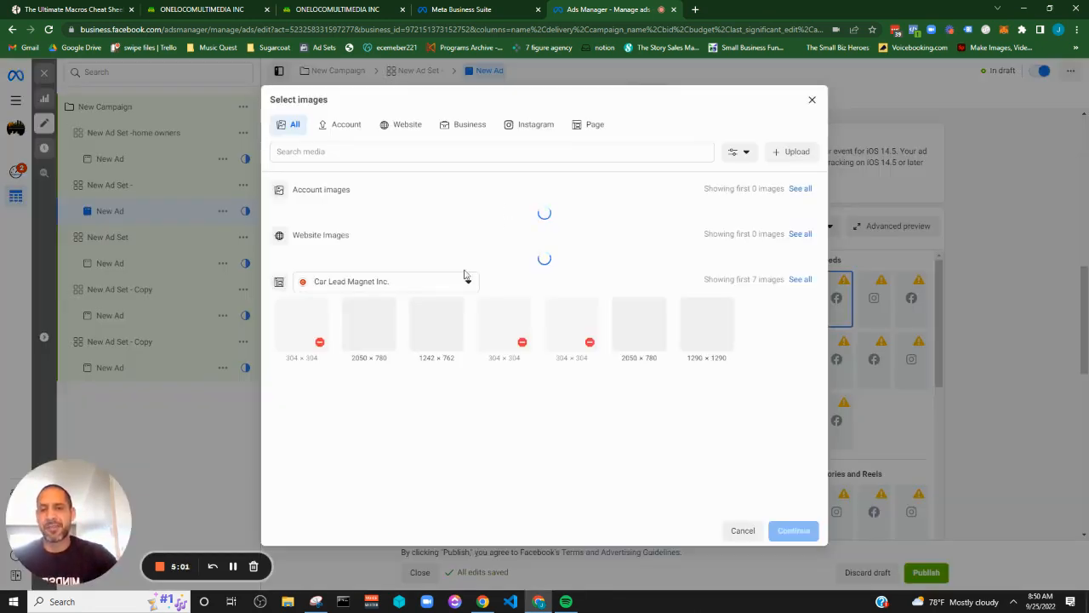
pyautogui.click(301, 236)
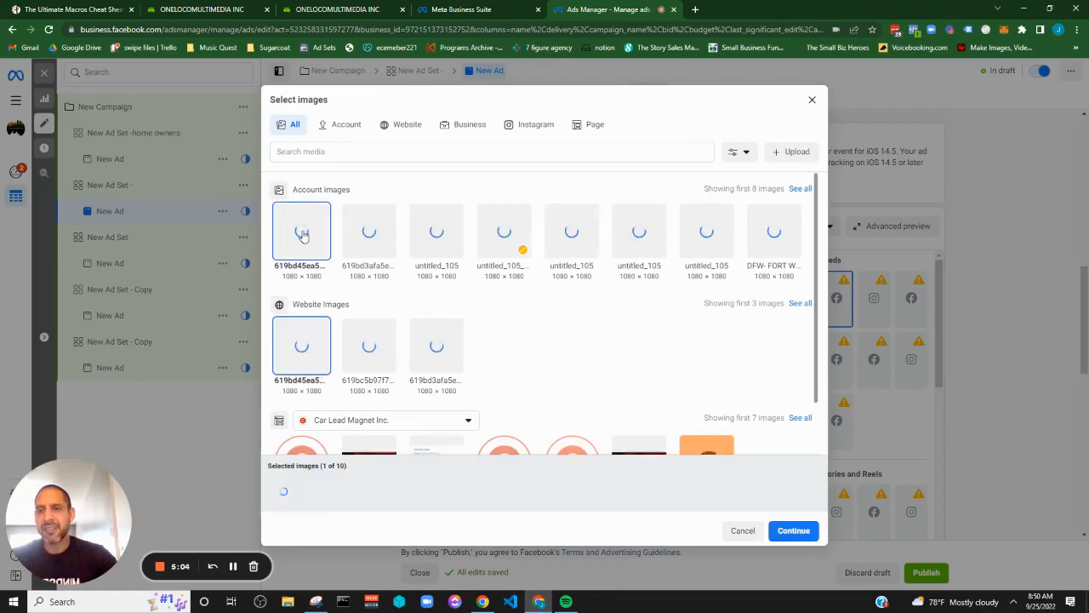
pyautogui.click(365, 241)
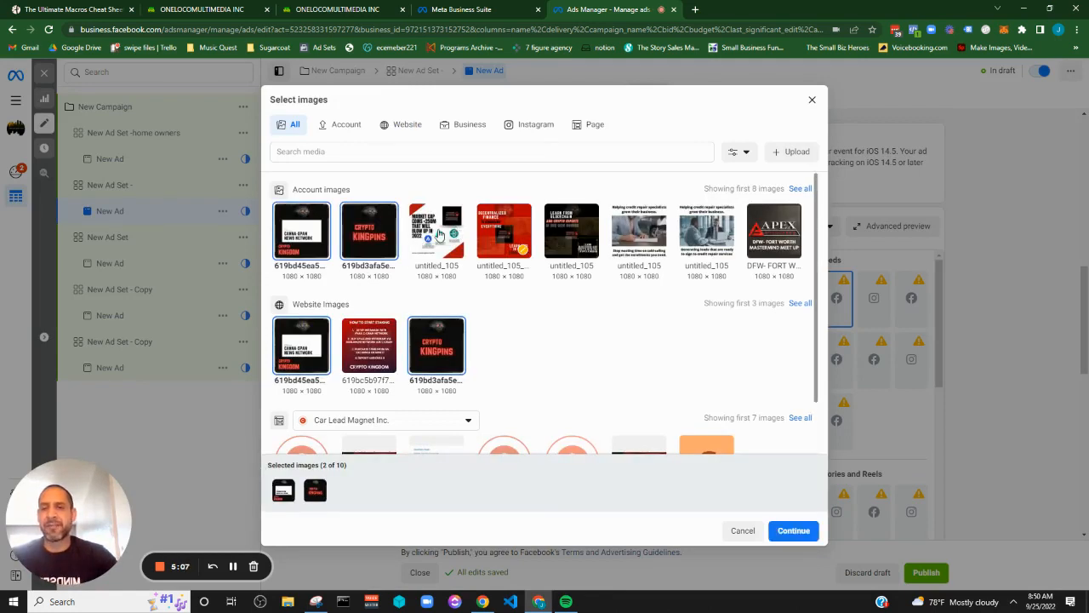
pyautogui.click(443, 237)
pyautogui.click(508, 234)
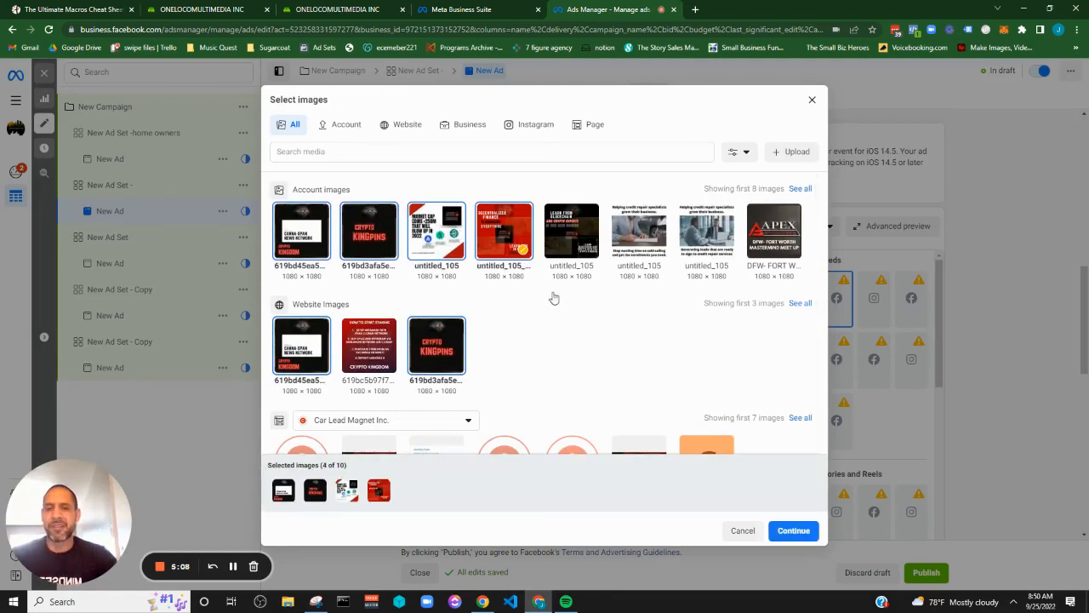
pyautogui.click(792, 531)
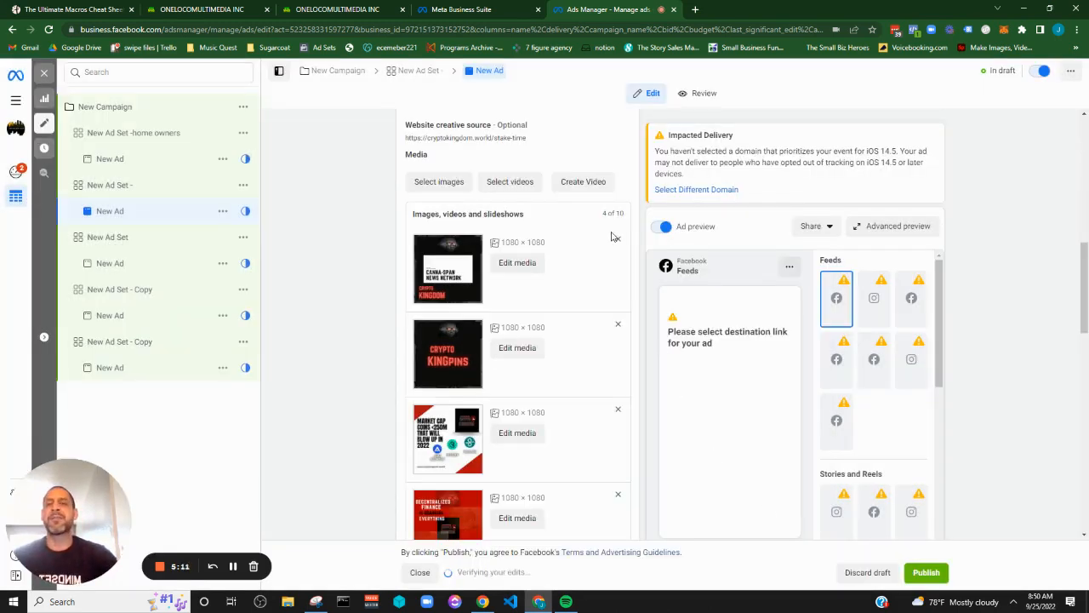
# Add the first six account videos to the ad's media and look over the resulting media list
pyautogui.click(510, 182)
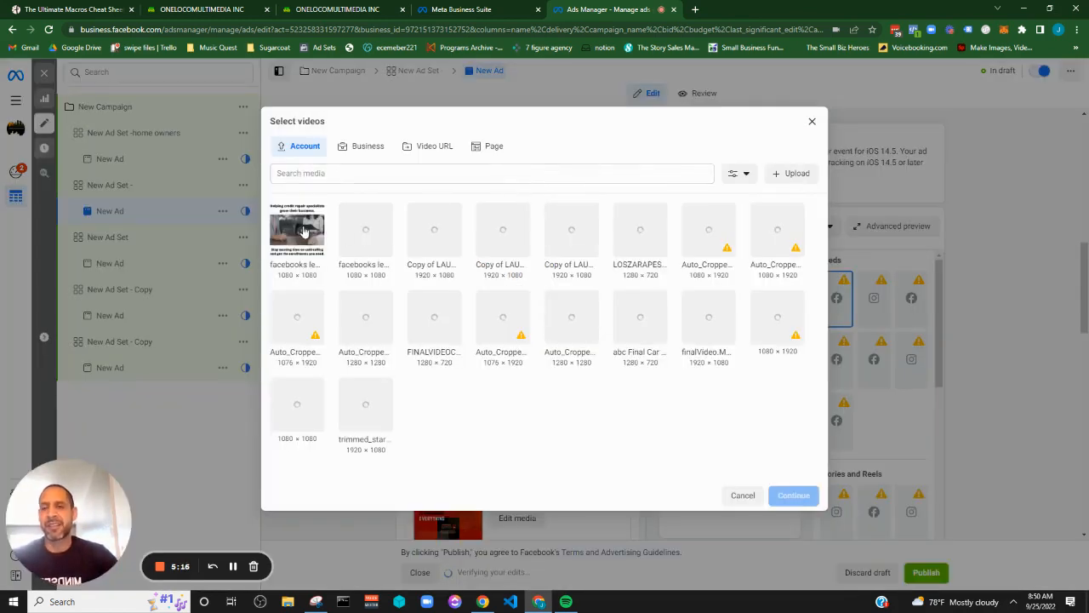
pyautogui.click(304, 242)
pyautogui.click(376, 220)
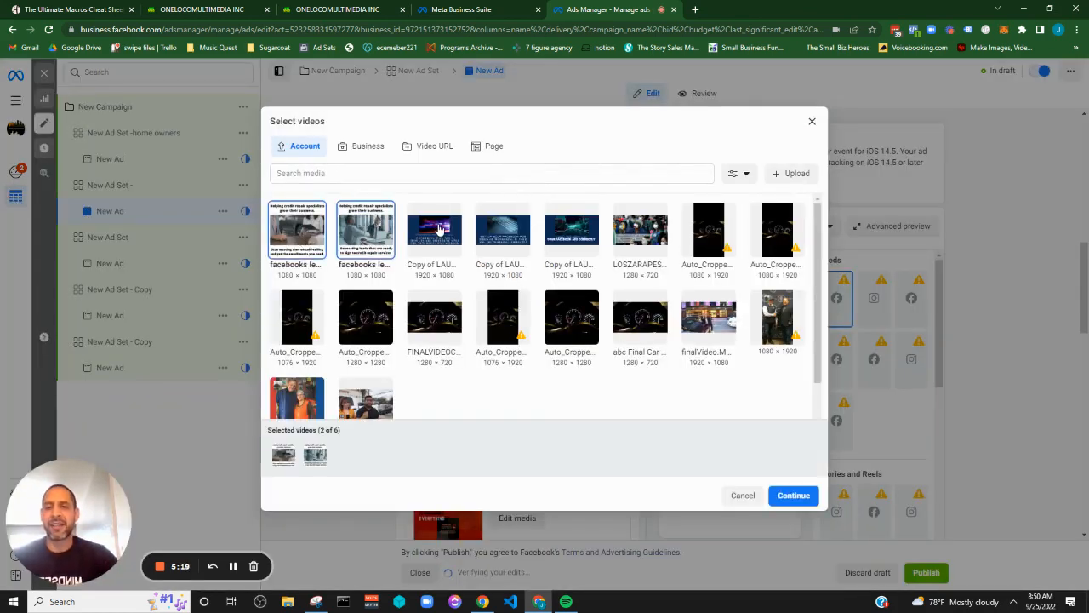
pyautogui.click(439, 228)
pyautogui.click(521, 252)
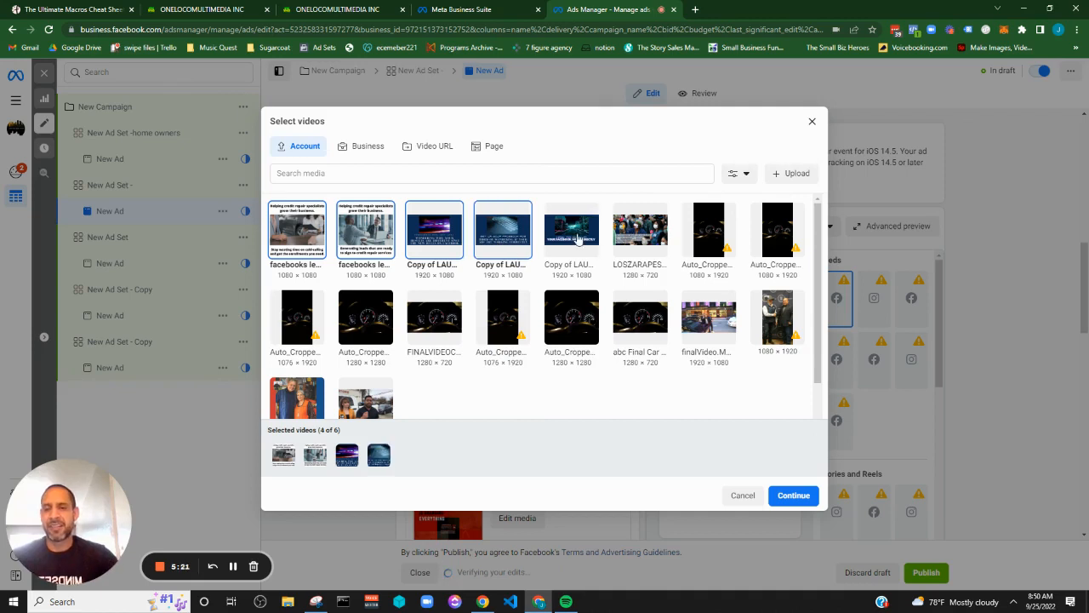
pyautogui.click(579, 240)
pyautogui.click(630, 234)
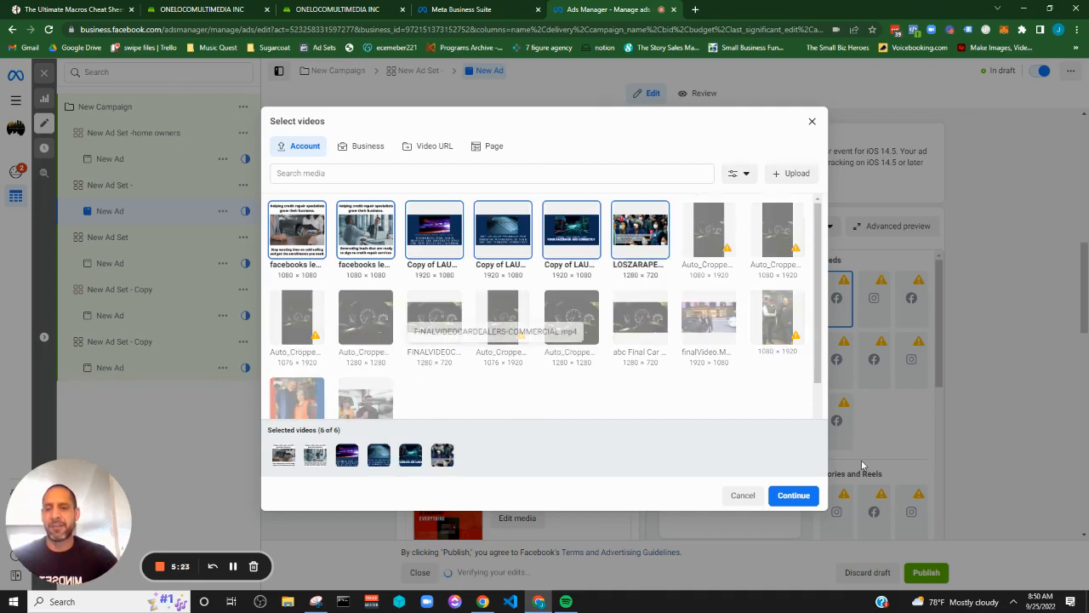
pyautogui.click(793, 495)
pyautogui.scroll(-5, 555, 370)
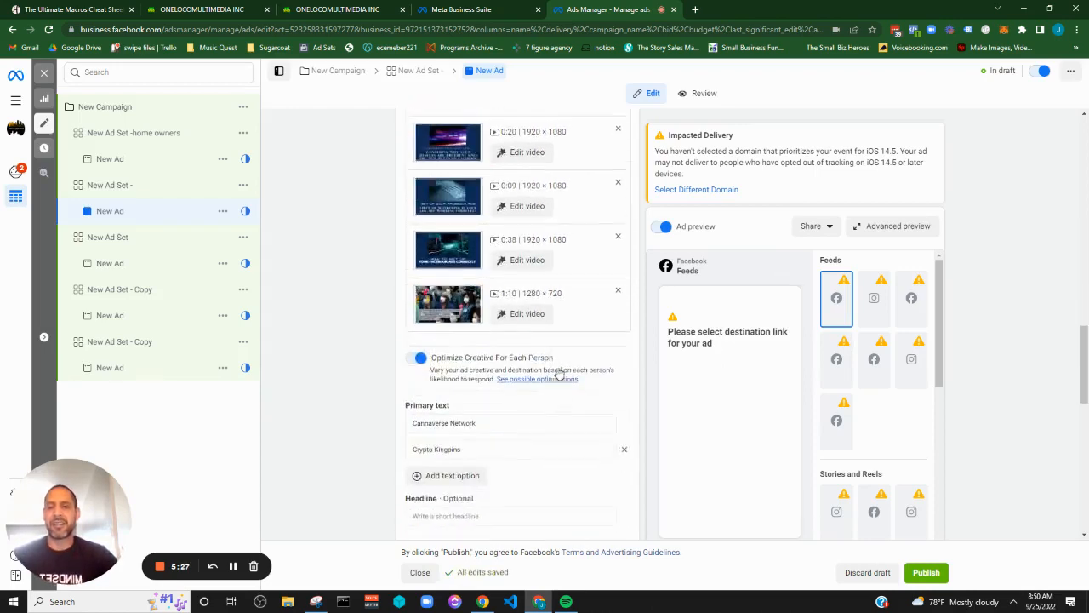
pyautogui.scroll(8, 557, 374)
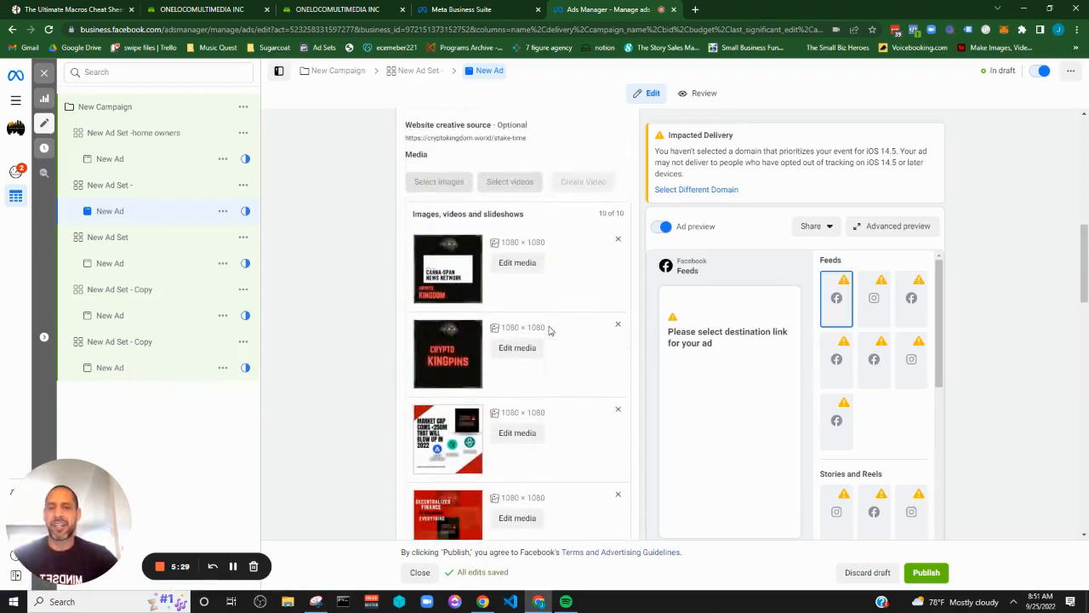
# Select oneloco.net as the domain for the ad's website events tracking
pyautogui.scroll(-12, 538, 294)
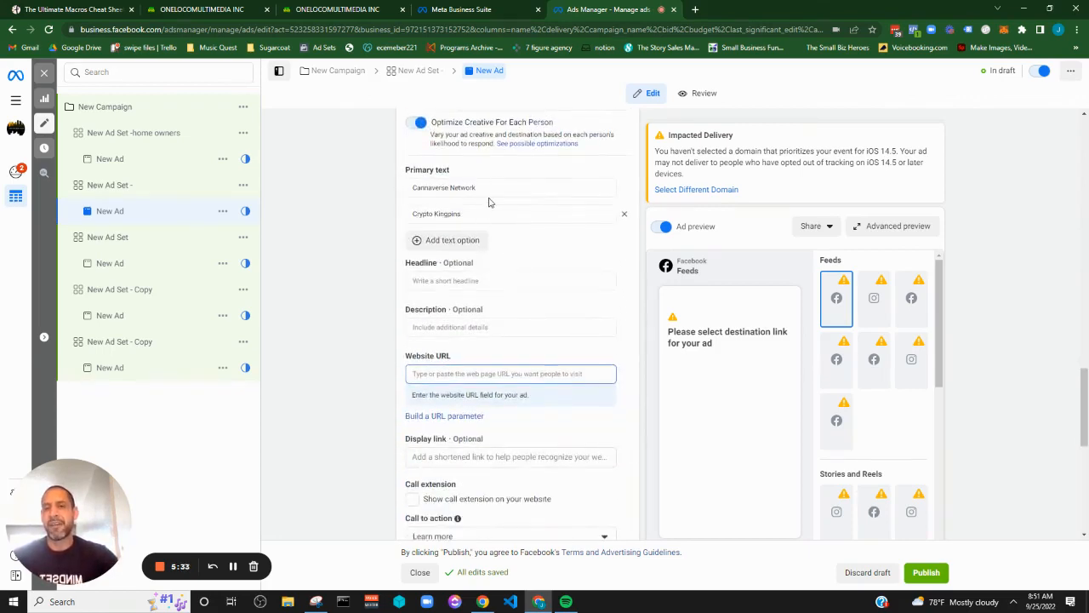
pyautogui.scroll(5, 557, 278)
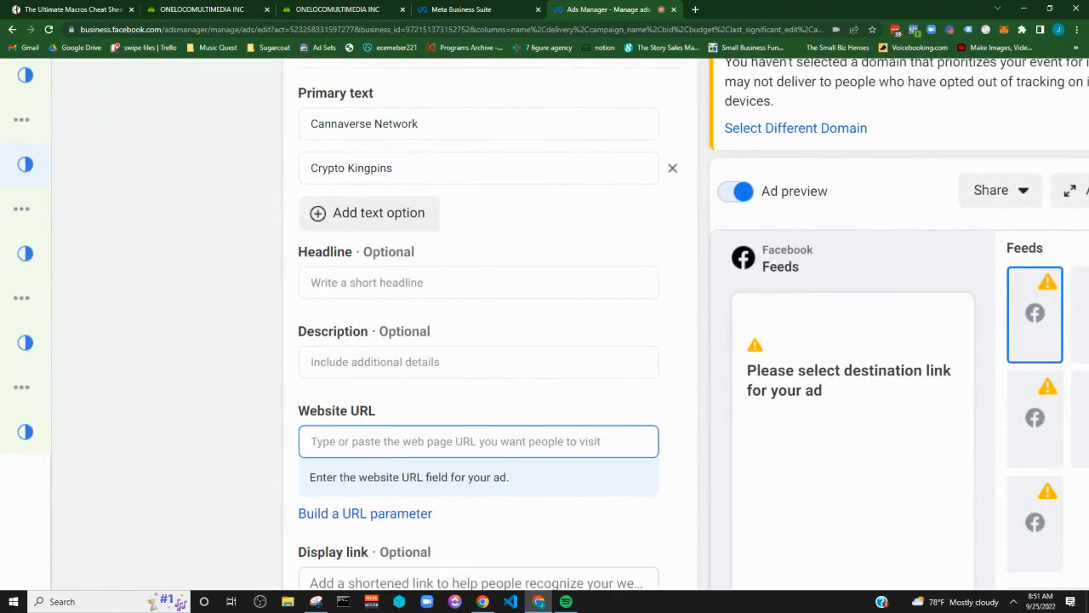
pyautogui.scroll(-1, 478, 341)
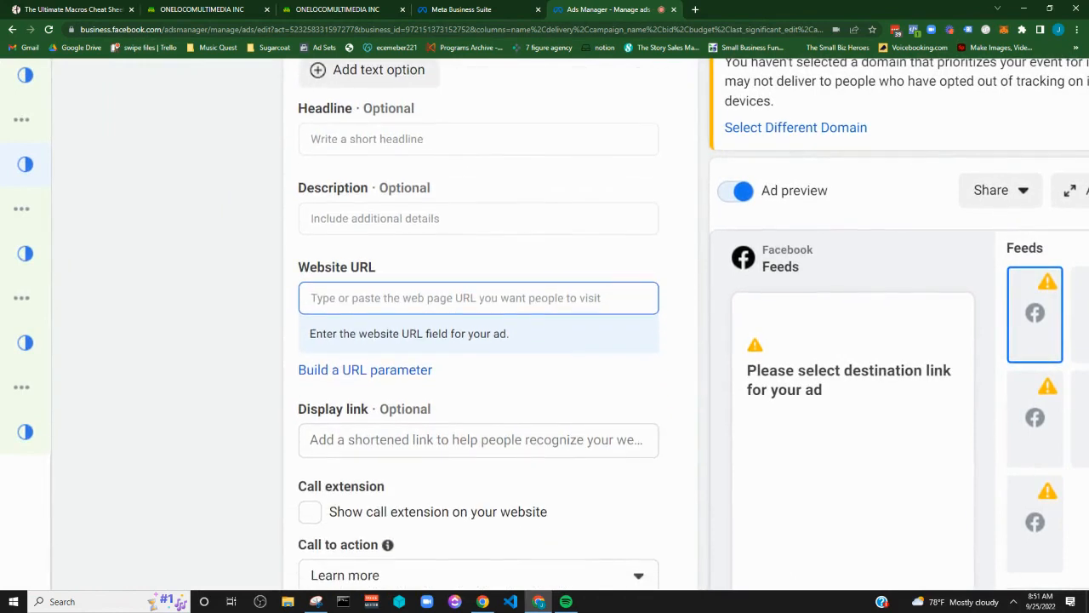
pyautogui.scroll(-1, 479, 340)
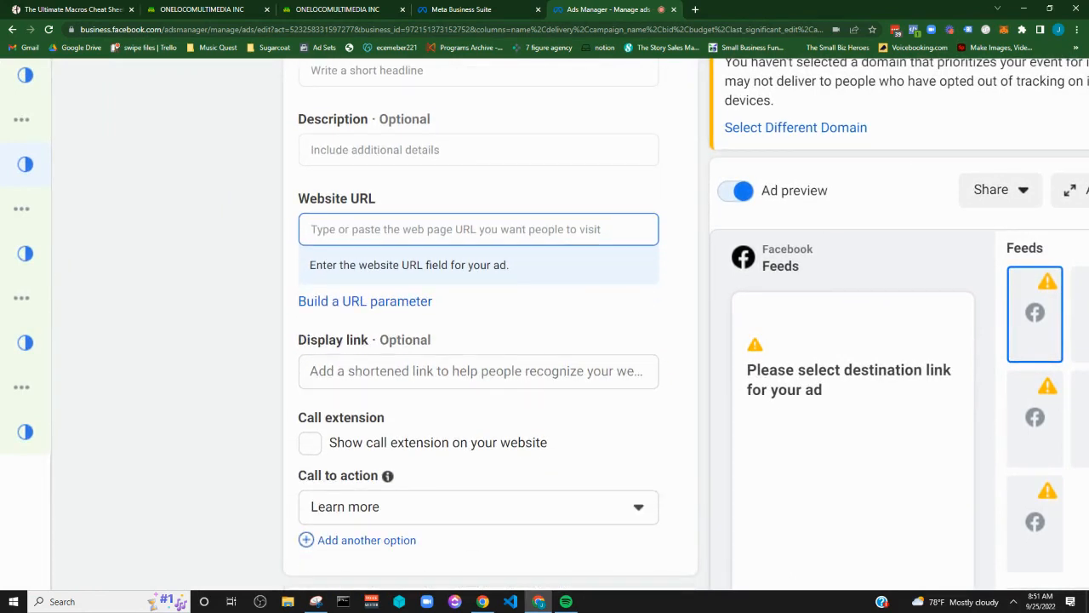
pyautogui.scroll(-2, 478, 341)
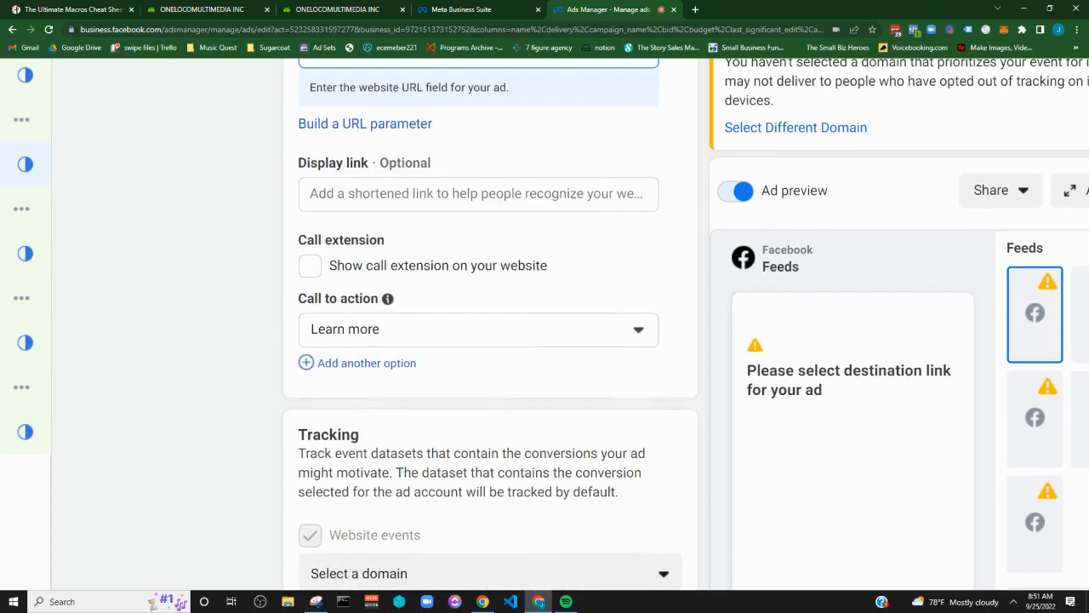
pyautogui.scroll(-3, 478, 341)
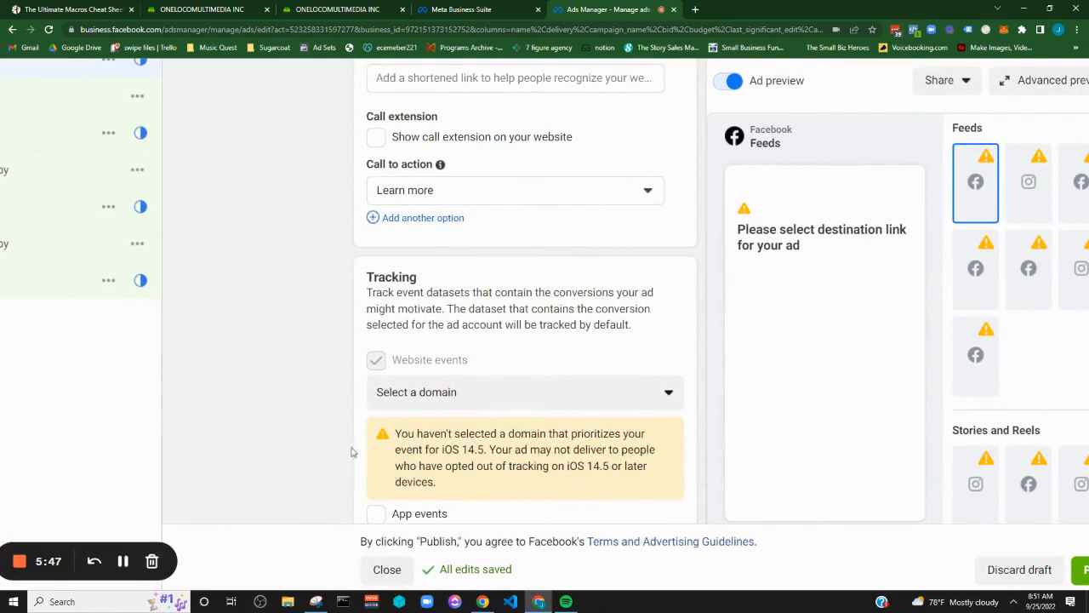
pyautogui.click(489, 398)
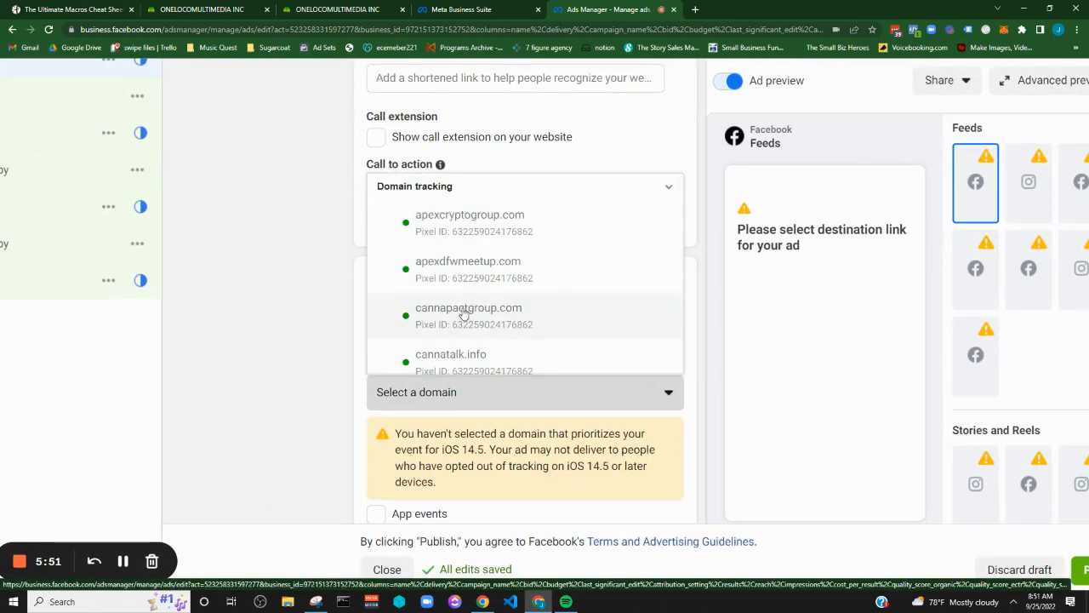
pyautogui.scroll(-2, 460, 328)
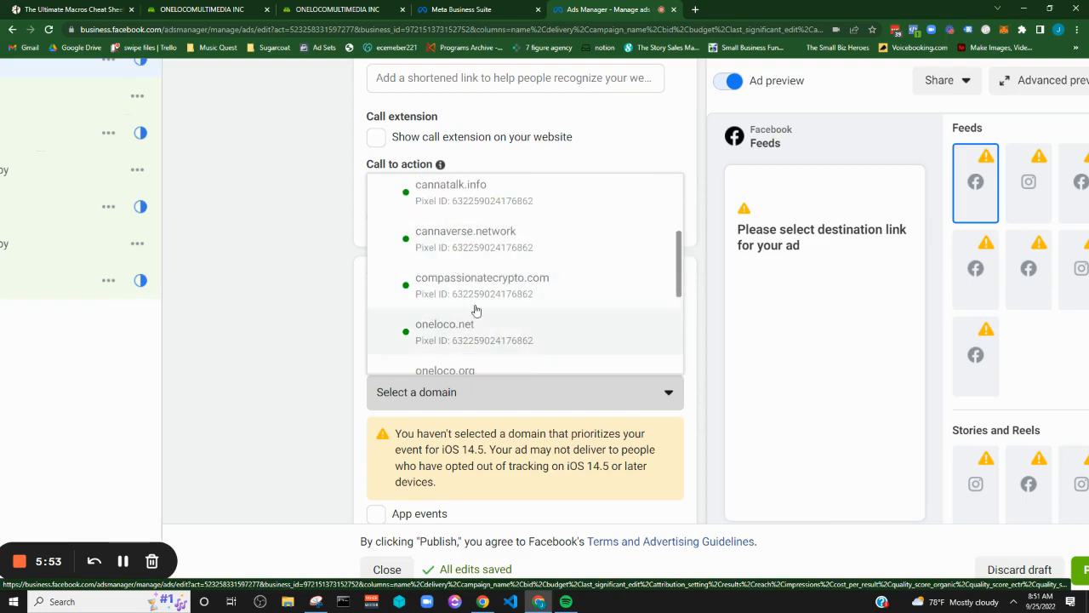
pyautogui.click(459, 328)
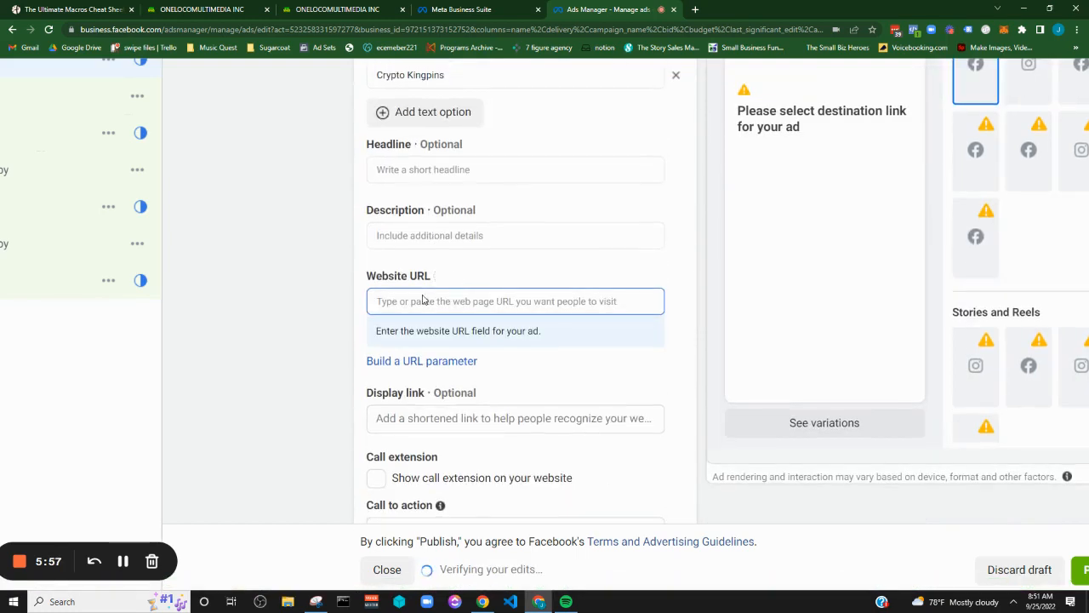
# Enter oneloco.net as the ad's website URL
pyautogui.scroll(-3, 432, 360)
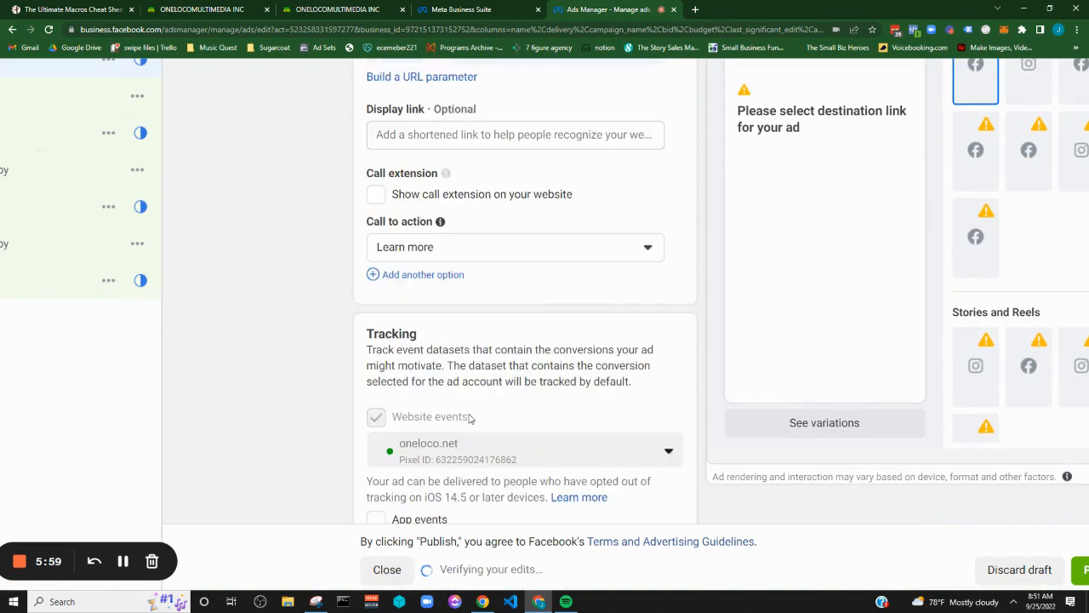
pyautogui.scroll(2, 432, 217)
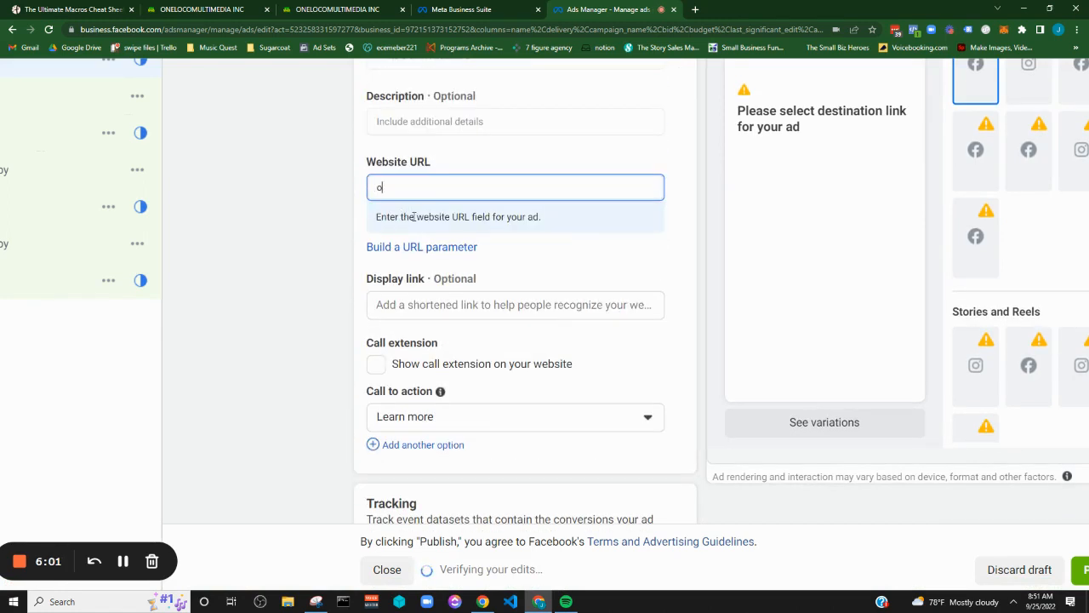
pyautogui.write('oco.net')
pyautogui.click(604, 262)
# Look over the ad's remaining tracking settings and preview, and browse the Facebook Pages available for its identity
pyautogui.scroll(-4, 914, 364)
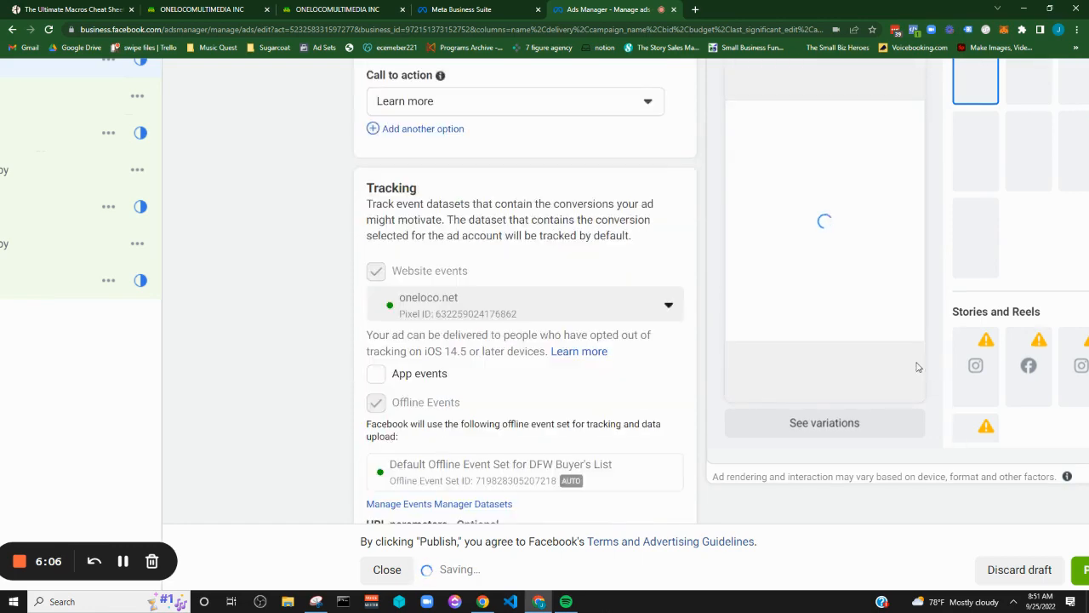
pyautogui.scroll(-2, 525, 332)
pyautogui.scroll(-3, 1041, 552)
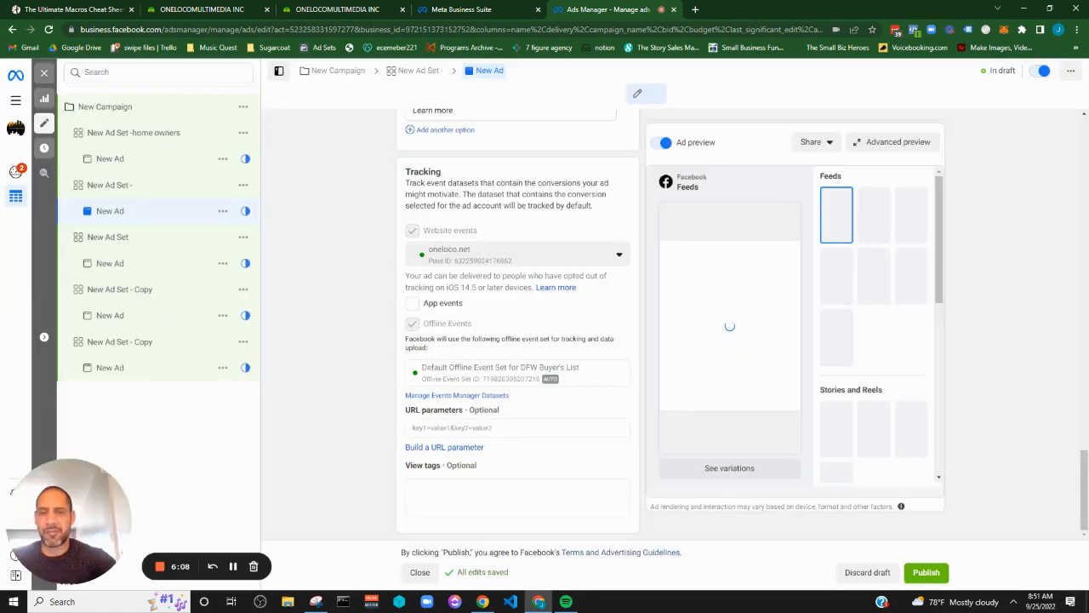
pyautogui.scroll(6, 522, 281)
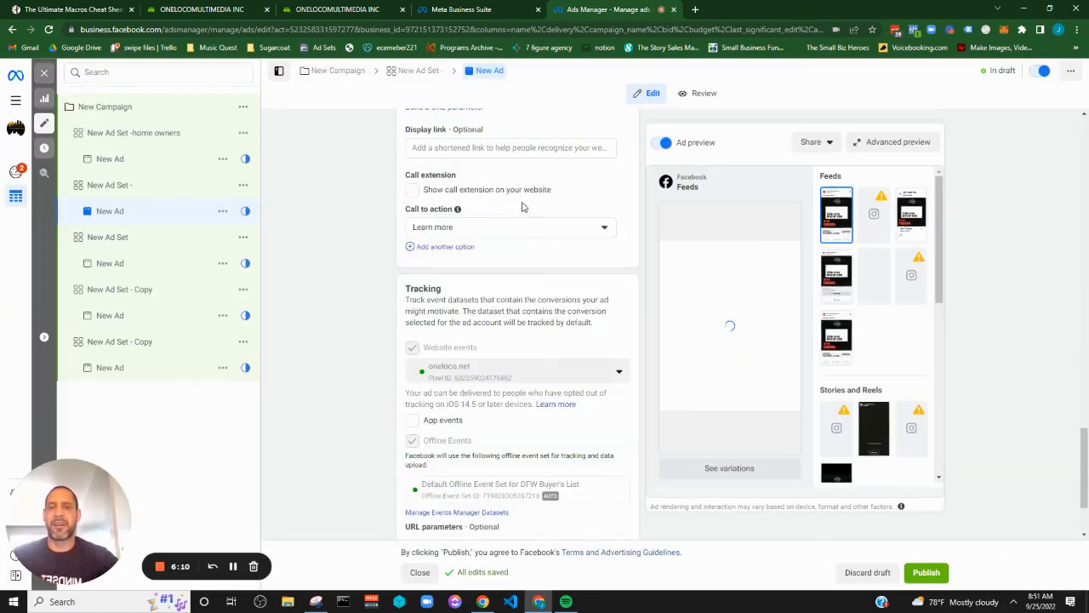
pyautogui.scroll(10, 522, 204)
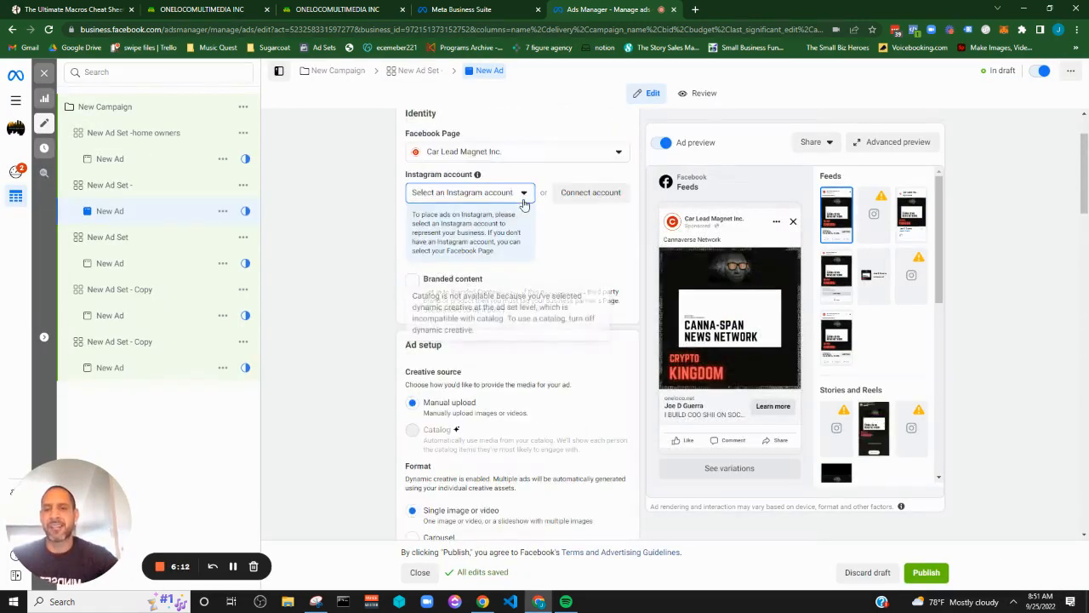
pyautogui.click(490, 236)
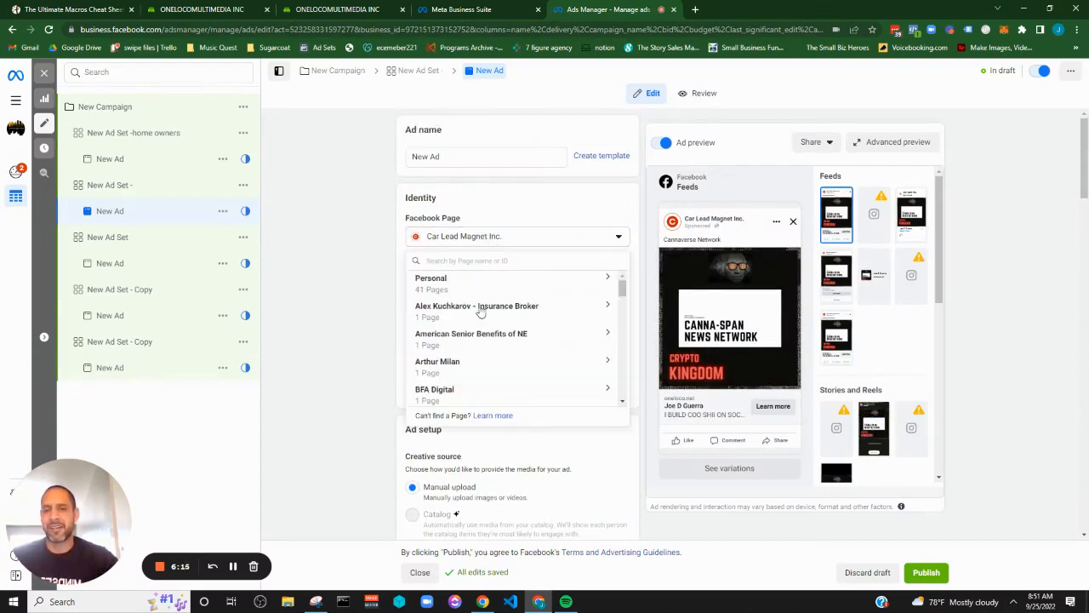
pyautogui.scroll(-5, 484, 306)
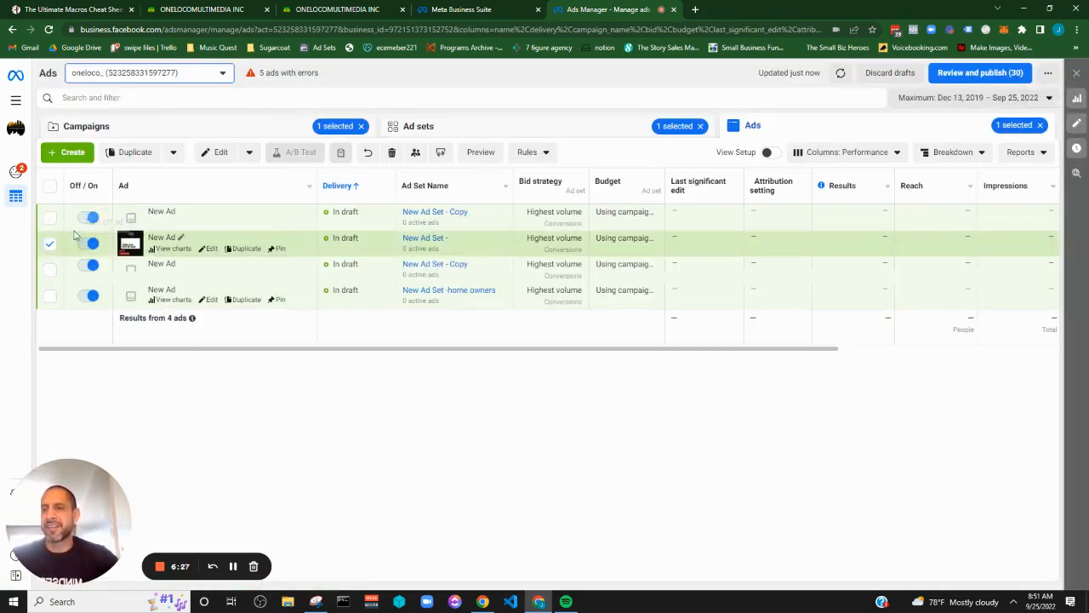
# Deselect the ad and review the campaign, ad set and ad levels, returning to the campaigns list
pyautogui.click(49, 244)
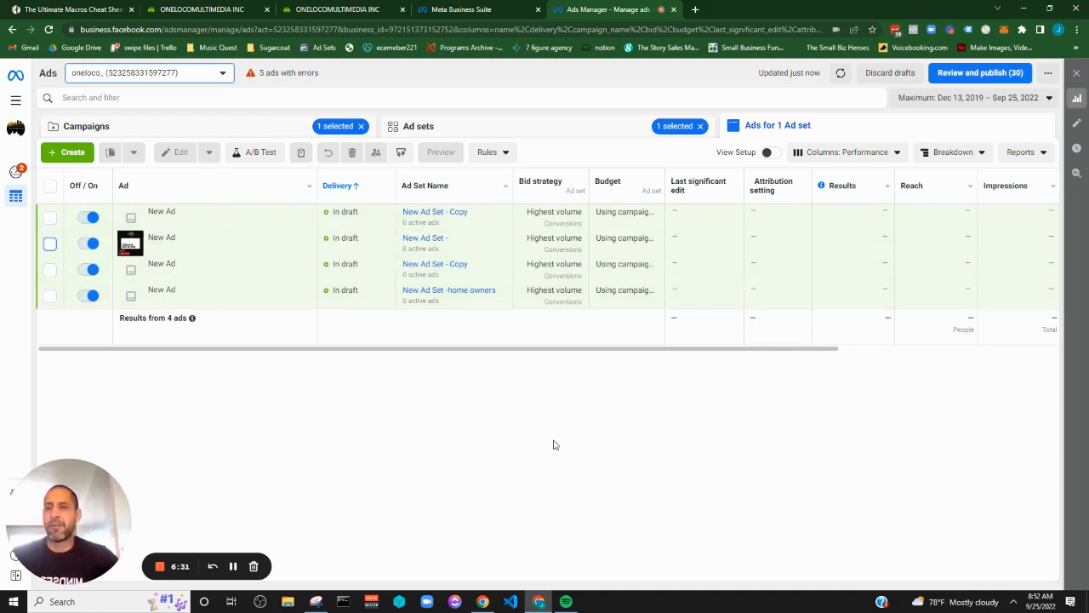
pyautogui.click(283, 132)
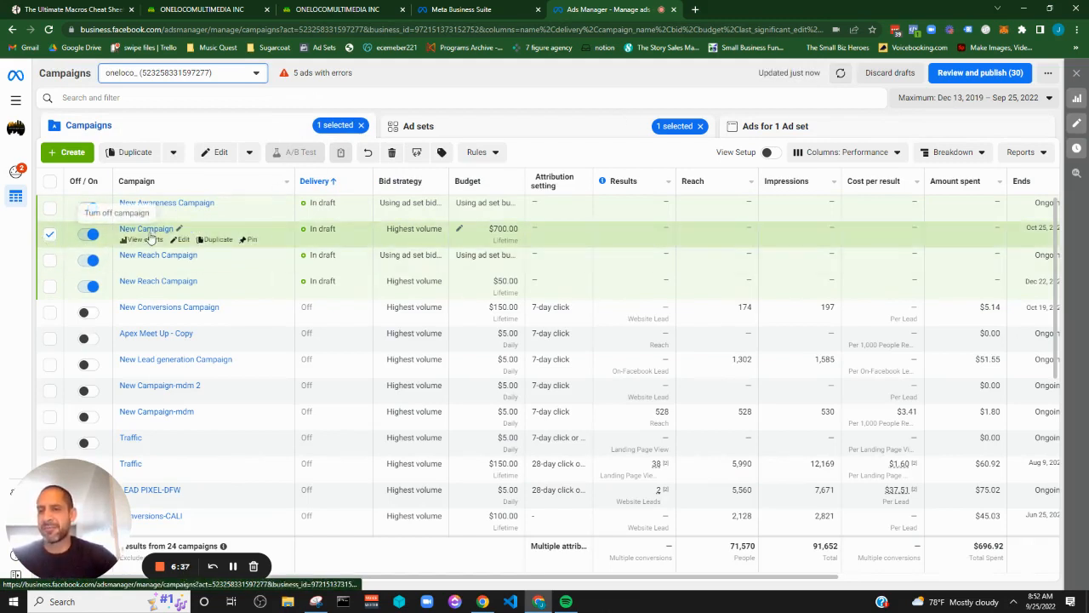
pyautogui.click(600, 126)
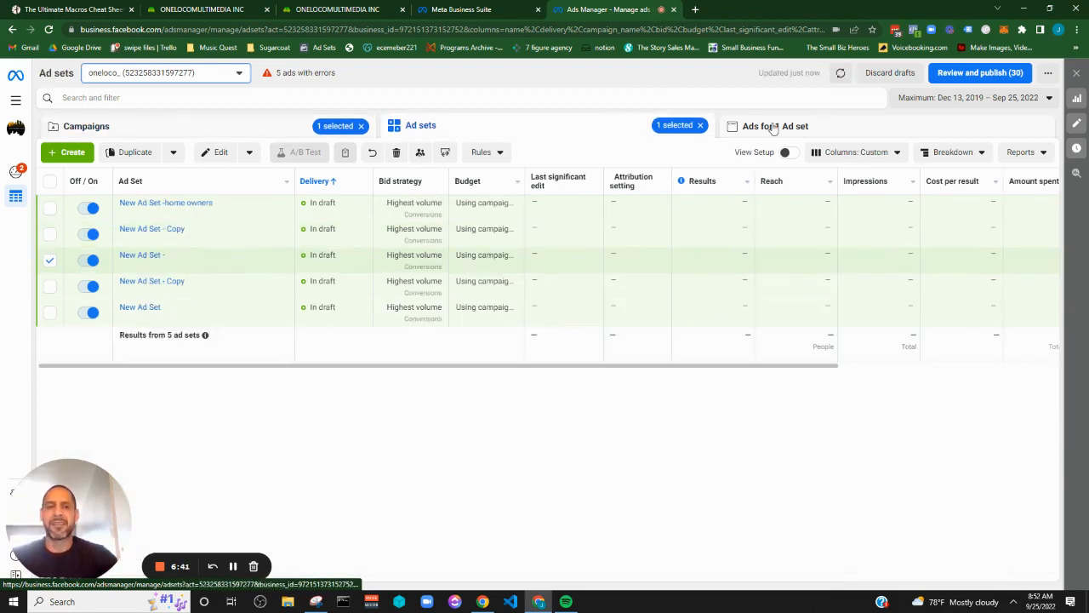
pyautogui.click(773, 126)
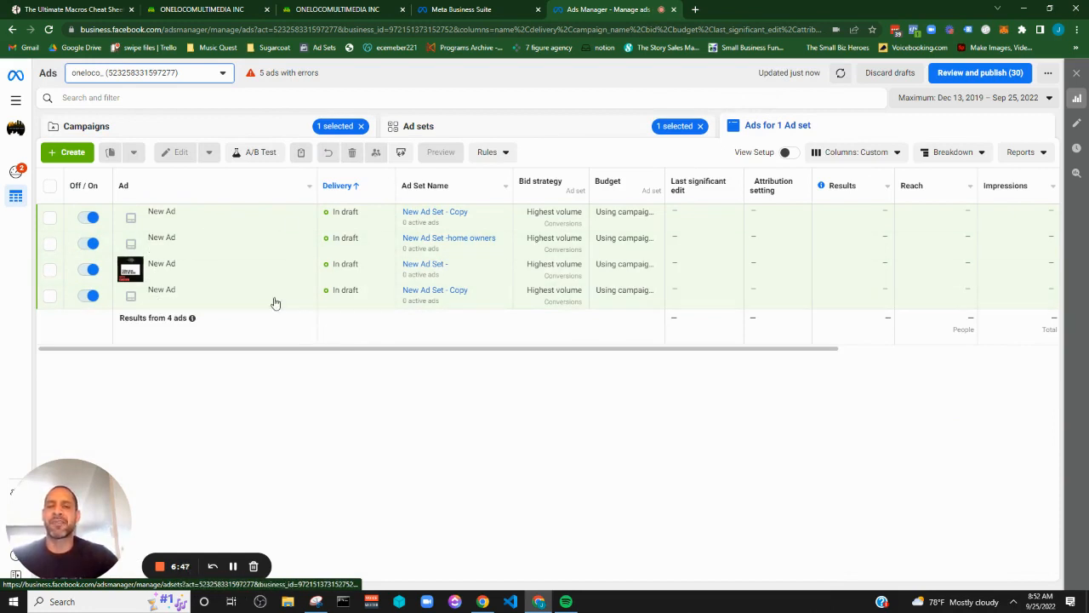
pyautogui.click(277, 128)
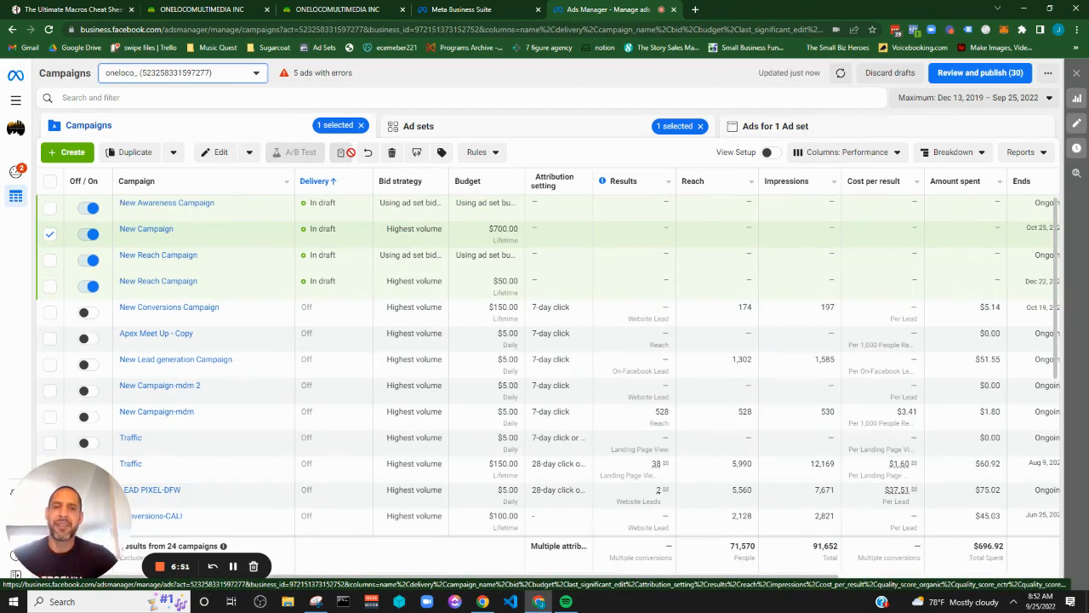